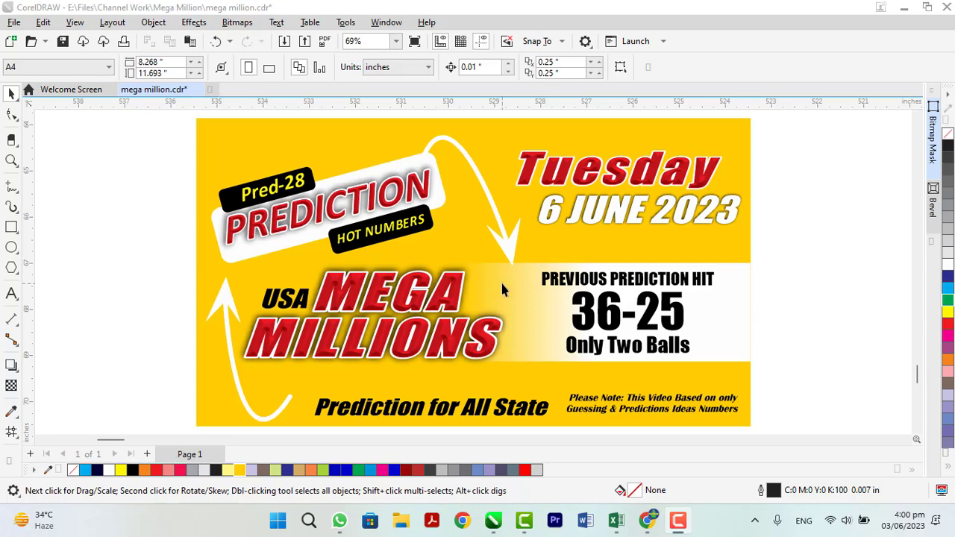
Step: Draw freehand curves around 25 and 36 in the blue banner's number lists, linking them to the matching numbers in the Mega Millions result
scroll(478, 281, down, 3)
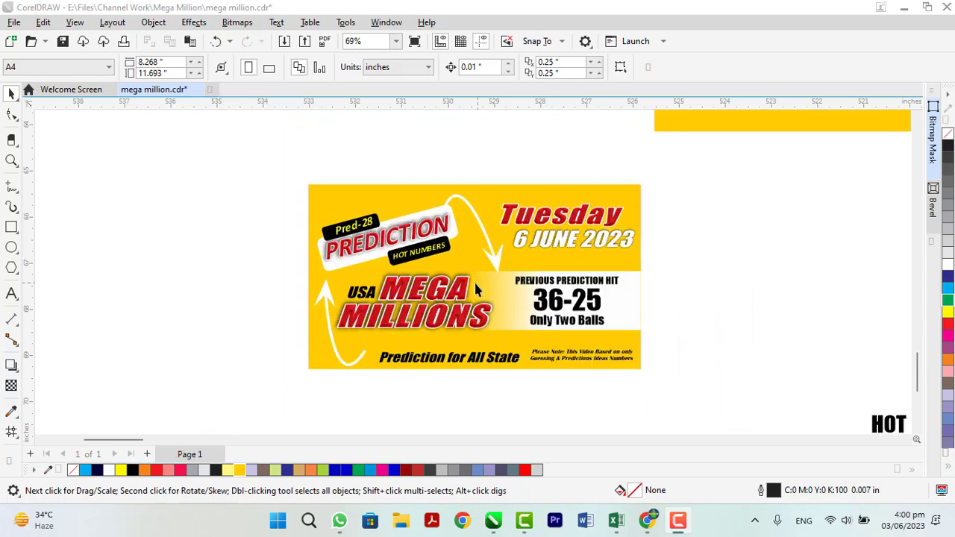
click(906, 441)
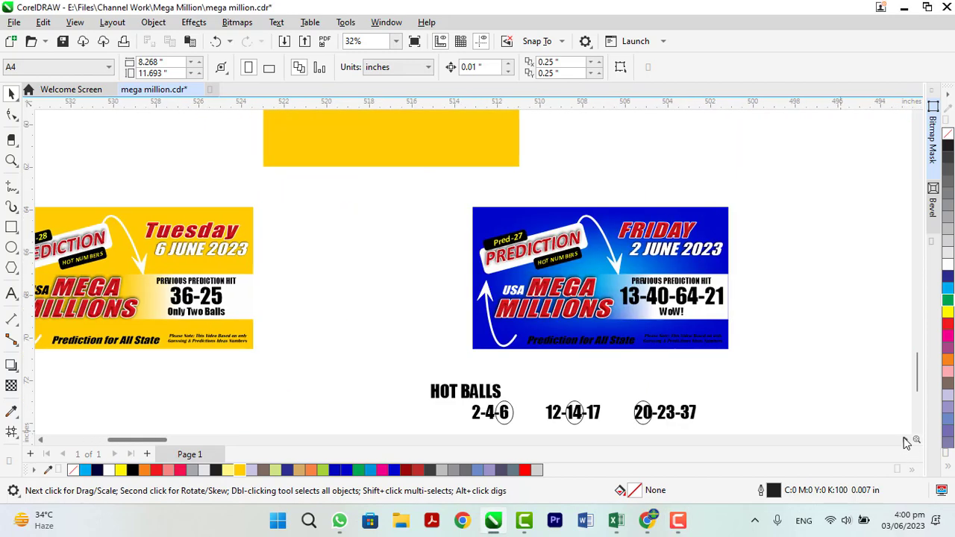
click(917, 431)
click(917, 431)
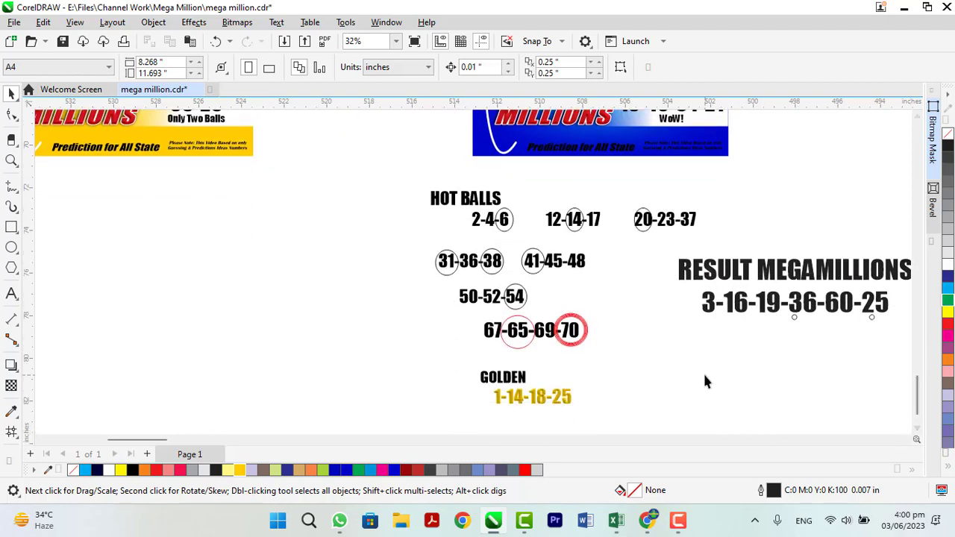
scroll(714, 378, up, 1)
scroll(895, 442, right, 1)
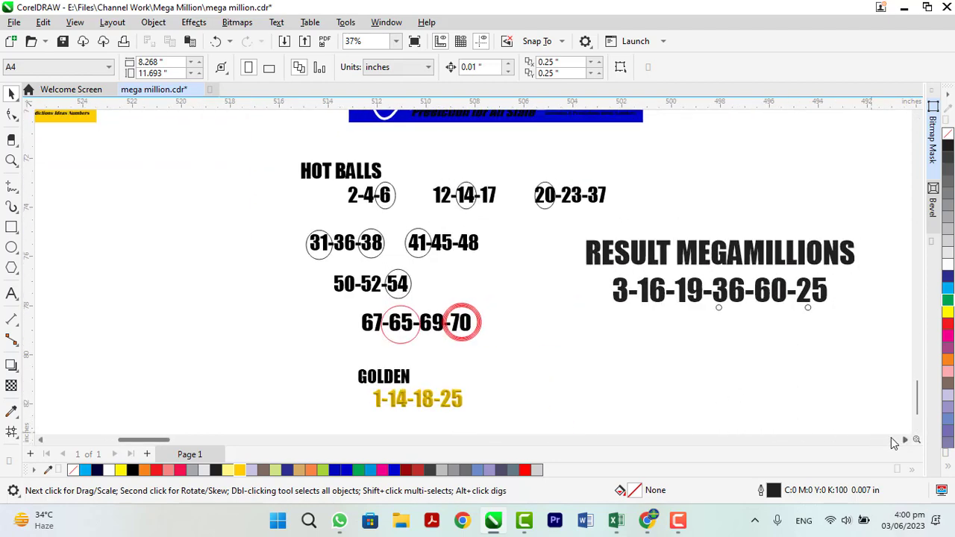
click(12, 188)
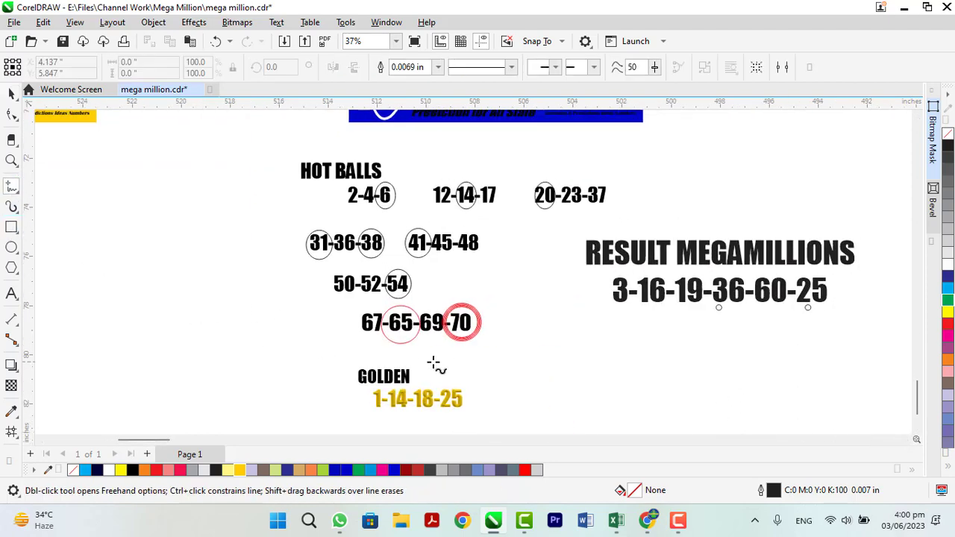
mouse_move(443, 382)
mouse_down()
mouse_move(456, 421)
mouse_move(466, 405)
mouse_move(450, 378)
mouse_move(772, 355)
mouse_move(796, 332)
mouse_move(797, 276)
mouse_move(817, 266)
mouse_move(826, 304)
mouse_move(793, 323)
mouse_move(808, 253)
mouse_move(883, 174)
mouse_up()
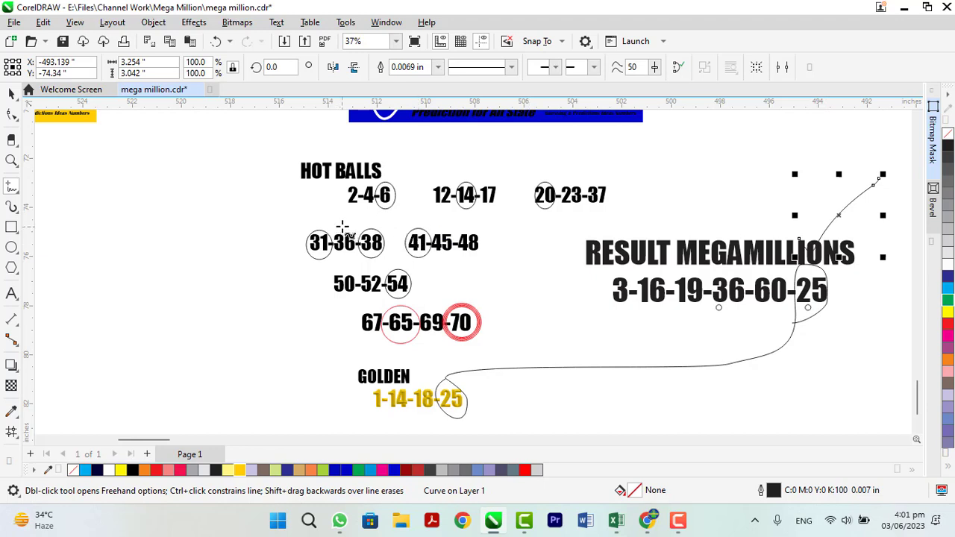
mouse_move(342, 226)
mouse_down()
mouse_move(349, 261)
mouse_move(363, 238)
mouse_move(343, 226)
mouse_move(390, 227)
mouse_move(423, 273)
mouse_move(553, 290)
mouse_move(596, 317)
mouse_move(716, 327)
mouse_move(718, 259)
mouse_move(743, 289)
mouse_move(720, 308)
mouse_up()
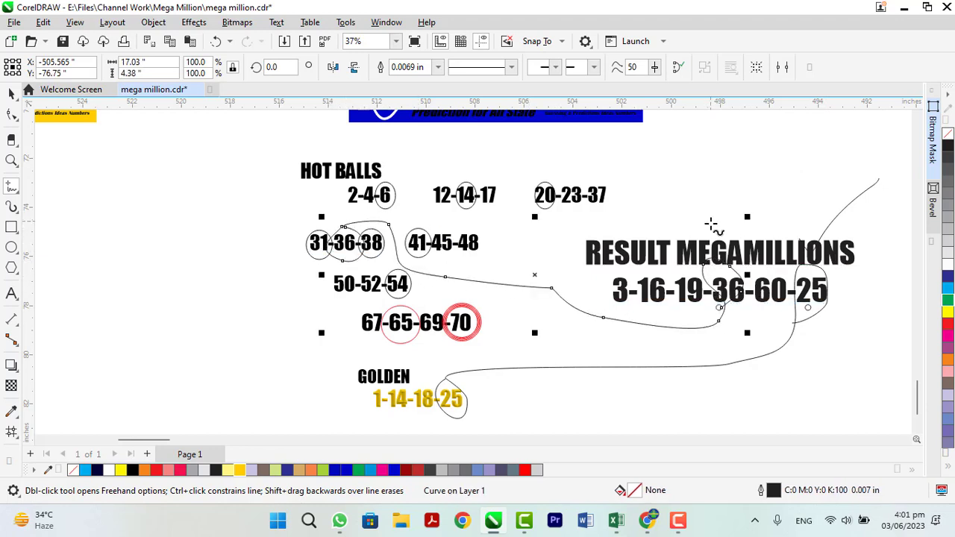
drag(711, 223, 785, 150)
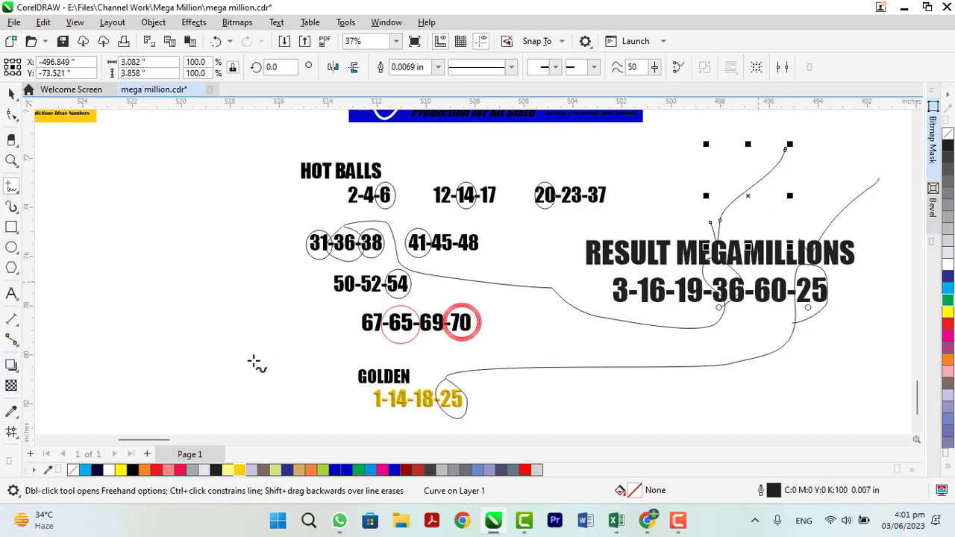
Step: Place a copy of the "Prediction for All State" text in the empty area below the yellow Tuesday banner
click(42, 442)
click(43, 442)
click(43, 441)
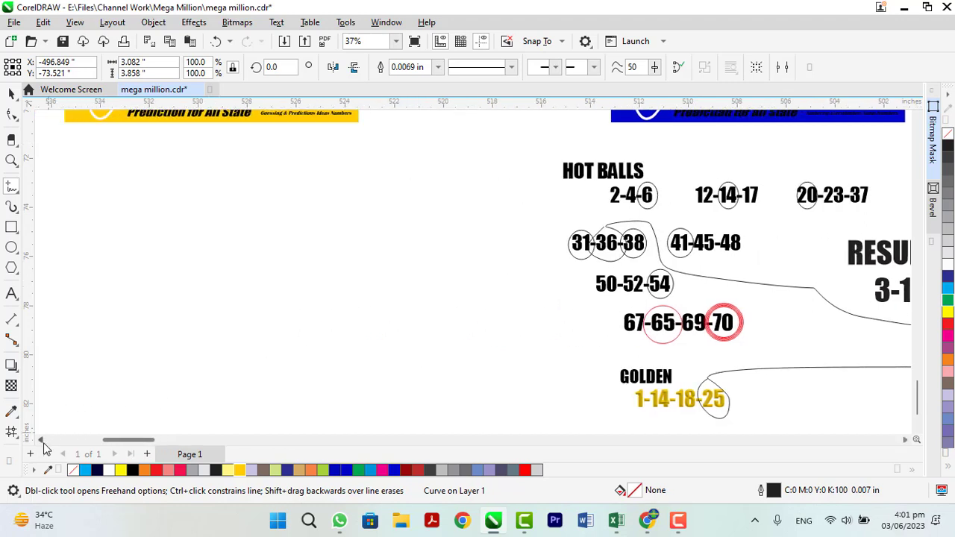
click(42, 442)
click(43, 442)
click(917, 117)
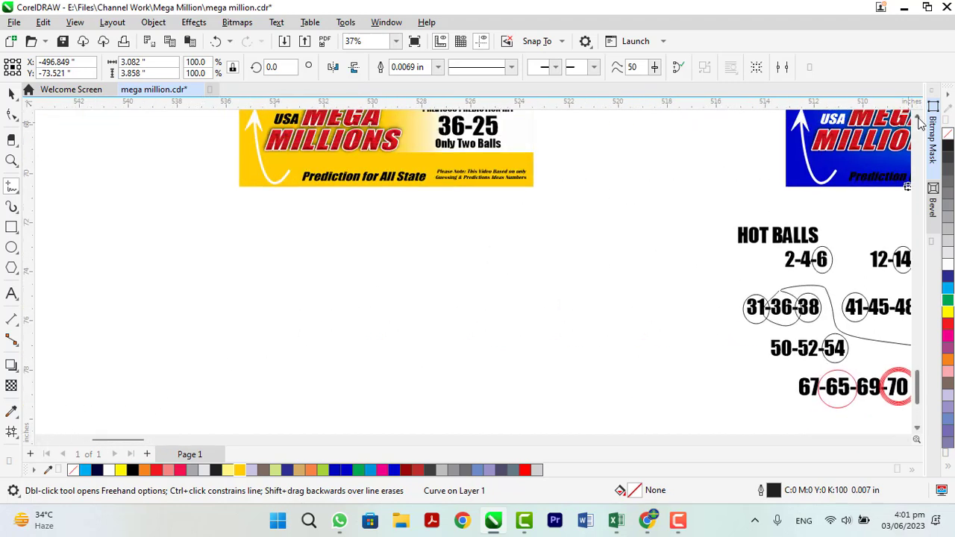
scroll(186, 297, up, 1)
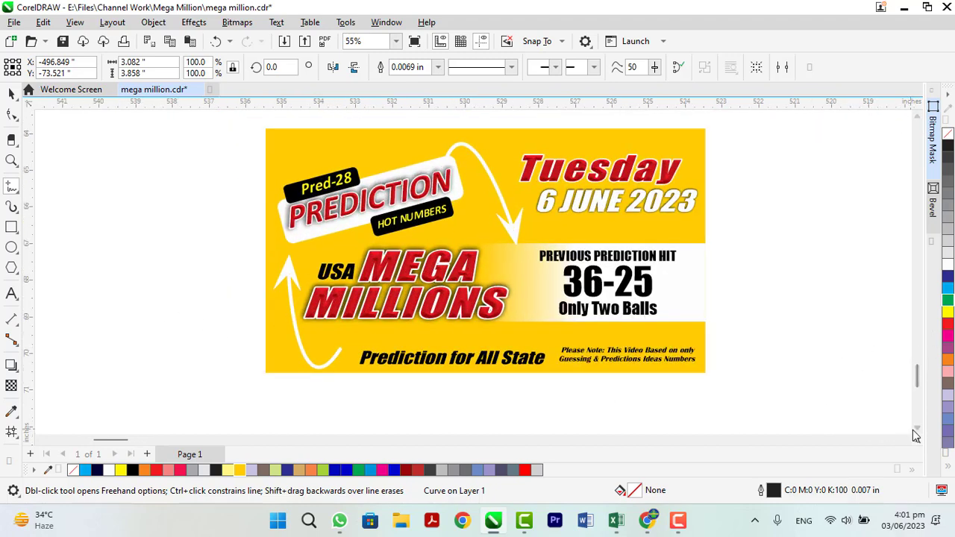
click(918, 431)
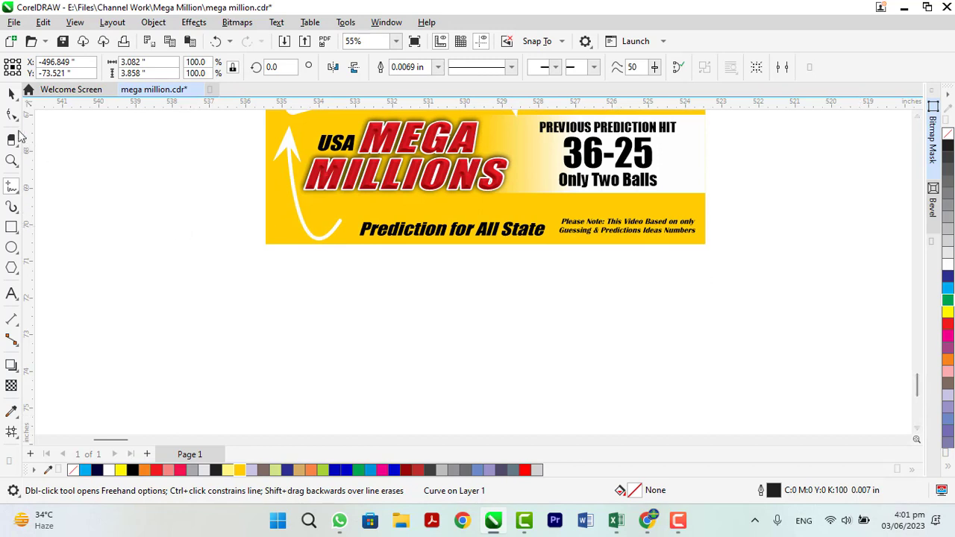
click(12, 99)
drag(440, 234, 397, 296)
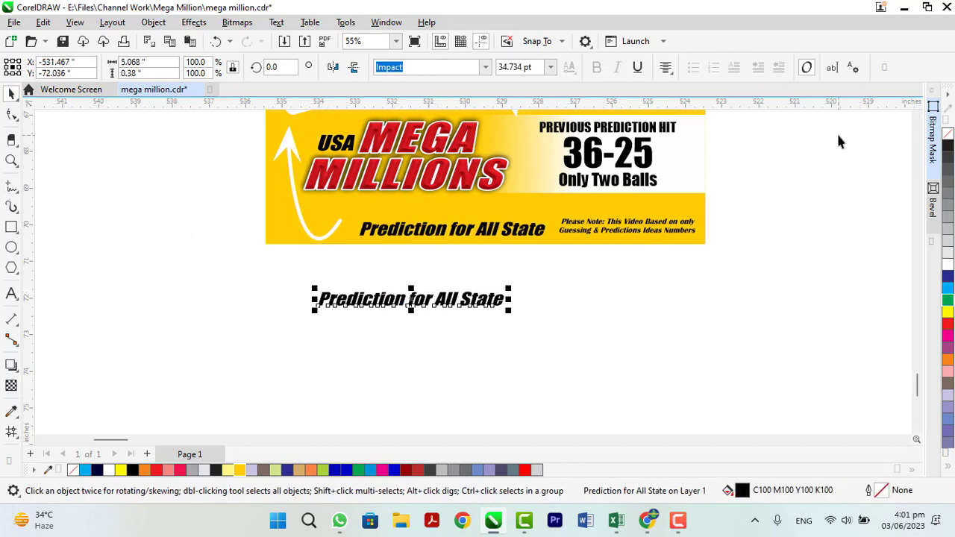
Step: Replace the wording of the copied text below the yellow banner with "HOT BALLS"
double_click(441, 299)
key(ctrl+a)
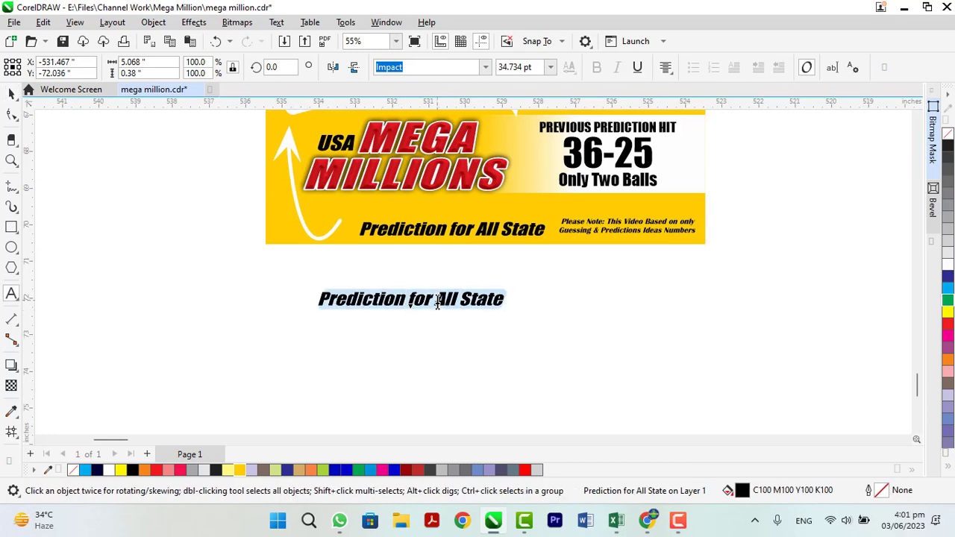
text(HOT BALLS)
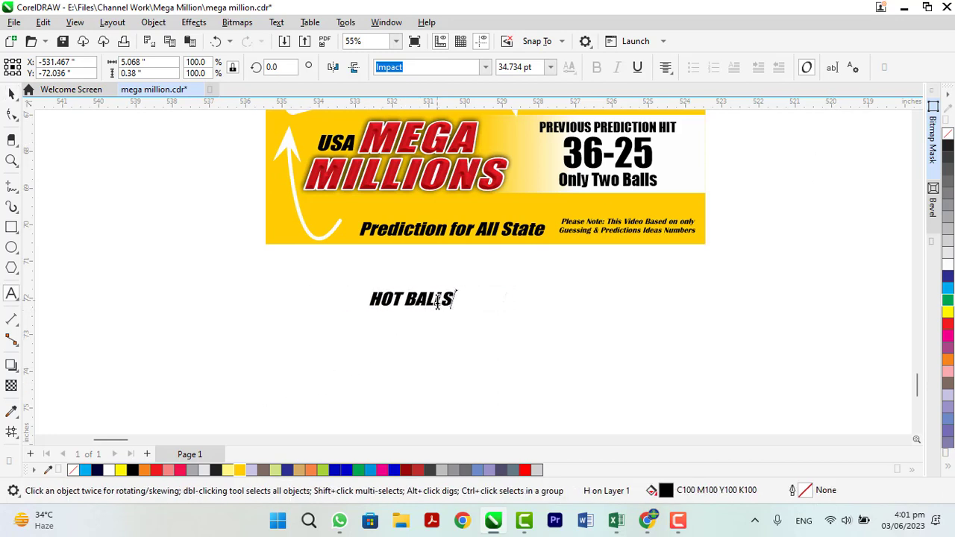
key(ctrl+space)
Step: Duplicate the HOT BALLS heading just below it and change the copy's text to "2-4-8"
drag(438, 302, 402, 335)
right_click(402, 335)
scroll(401, 335, up, 2)
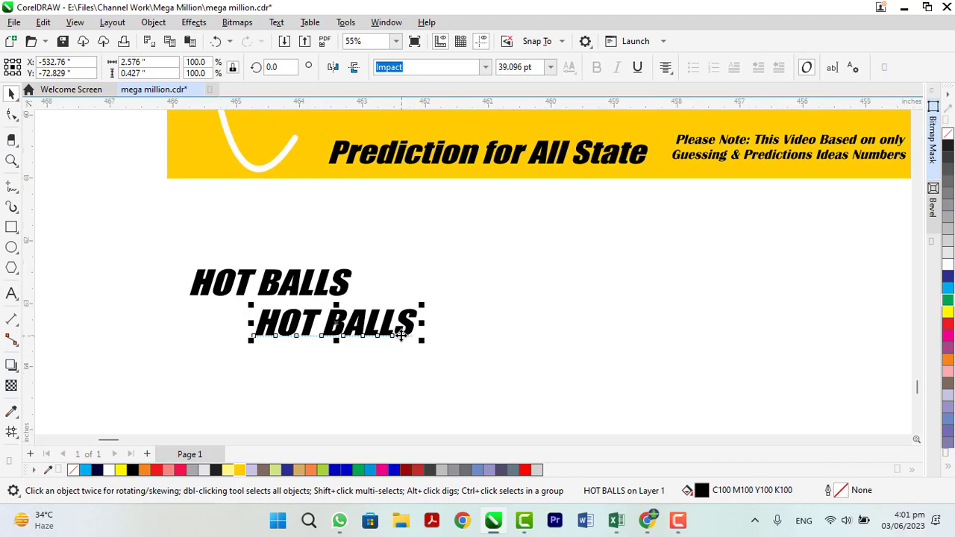
double_click(407, 324)
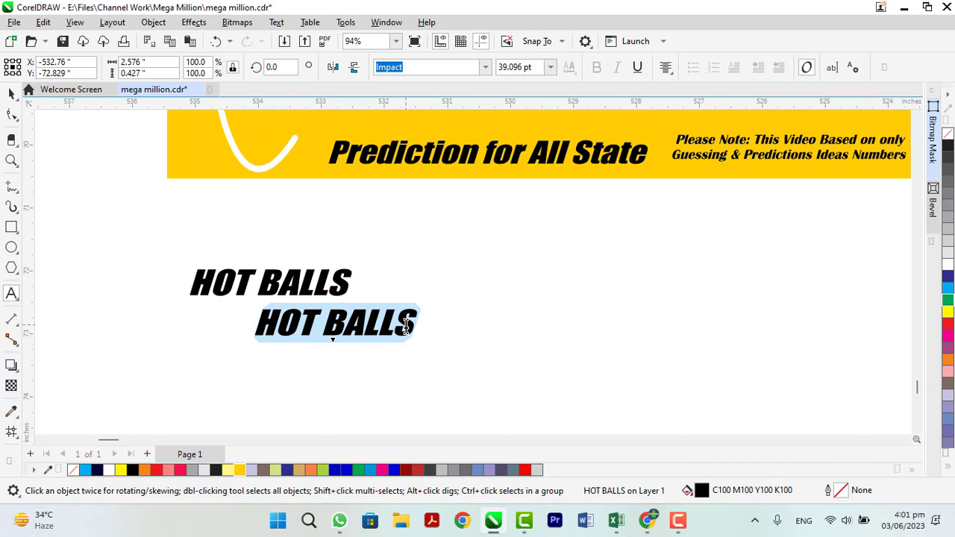
text(2-4-)
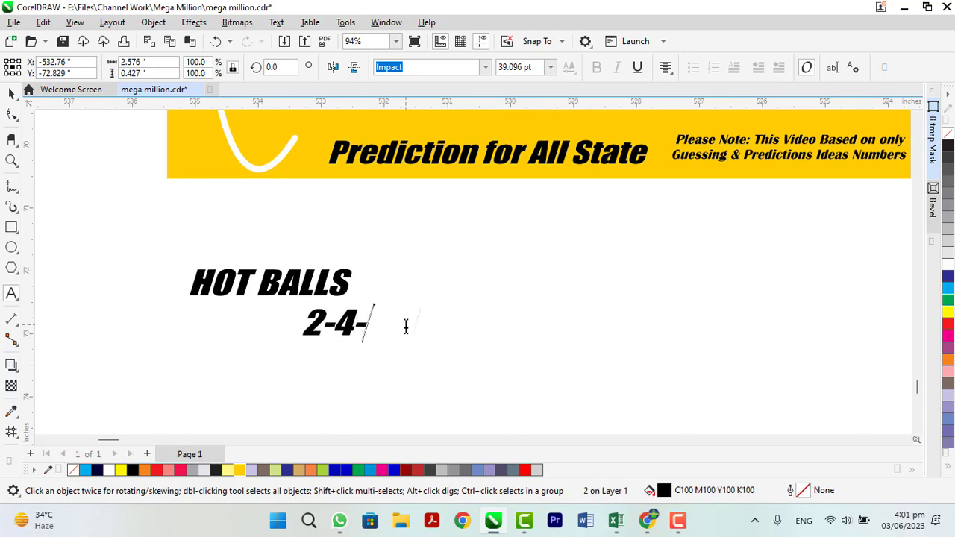
text(8)
key(ctrl+space)
Step: Copy the 2-4-8 text along the same row and change the copy to "15-18-13"
drag(373, 335, 523, 333)
double_click(525, 334)
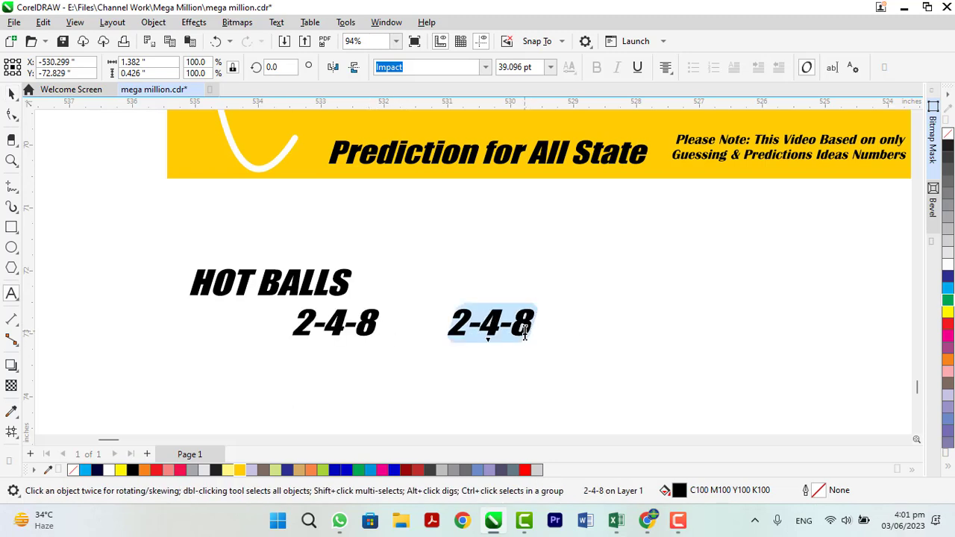
text(15-)
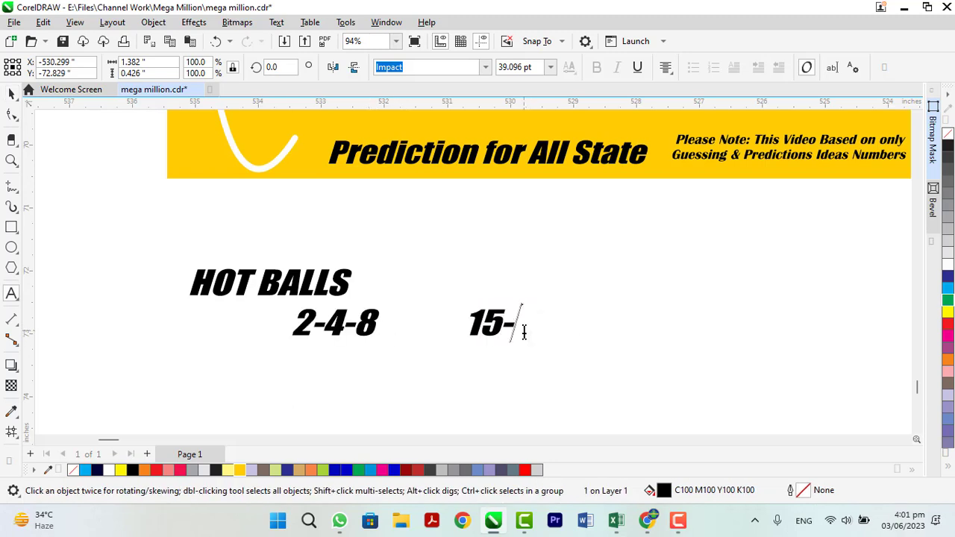
text(18-)
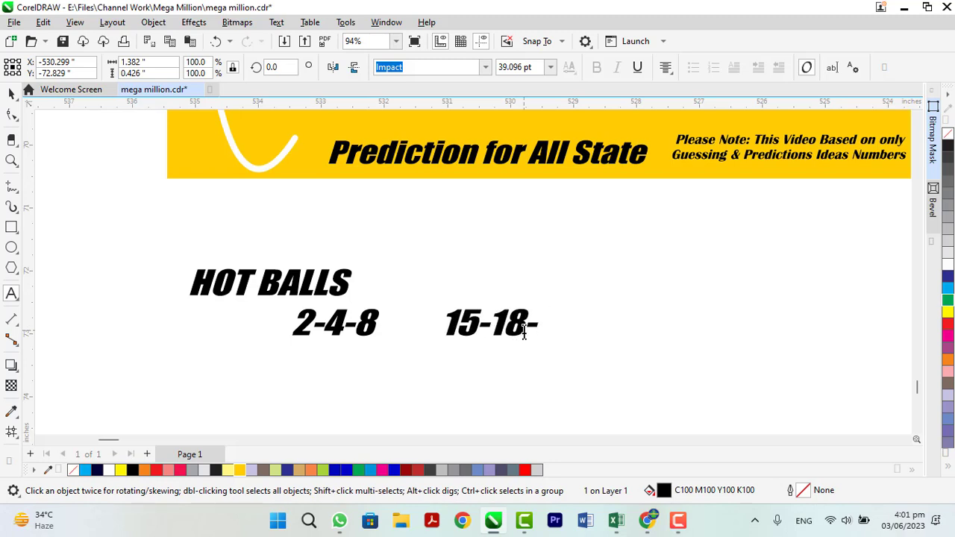
text(13)
key(ctrl+space)
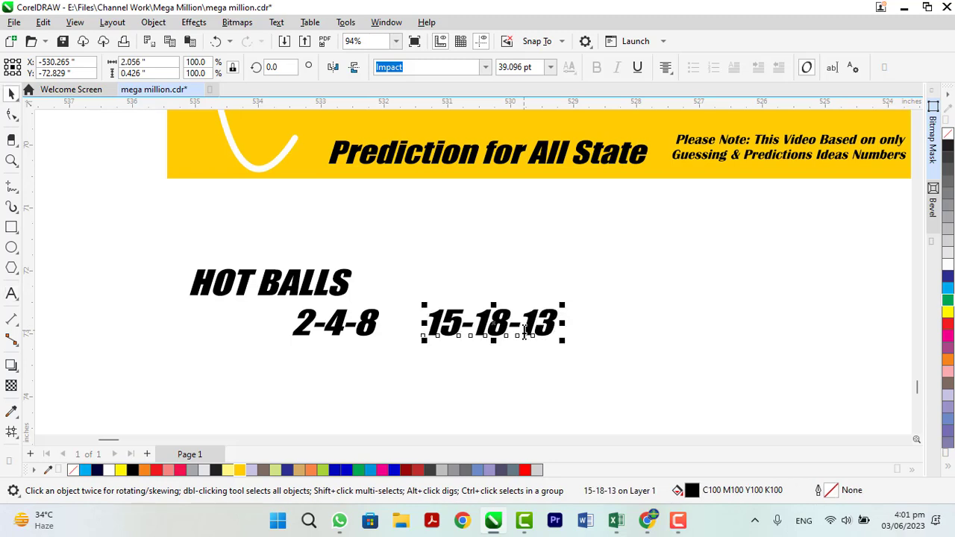
Step: Duplicate the 15-18-13 text further along the row, change the copy to "20-27-29" and space out the number groups
drag(526, 333, 762, 345)
right_click(762, 346)
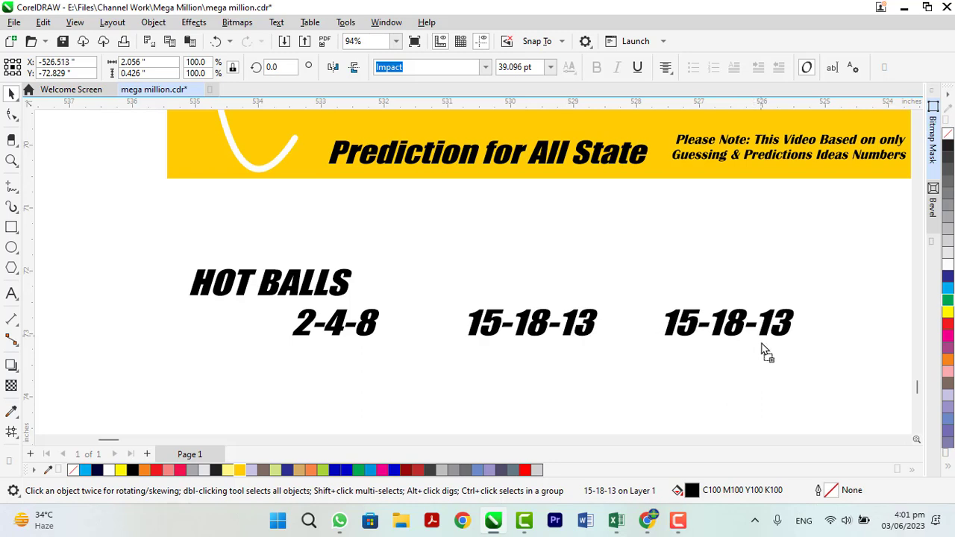
double_click(766, 327)
key(ctrl+a)
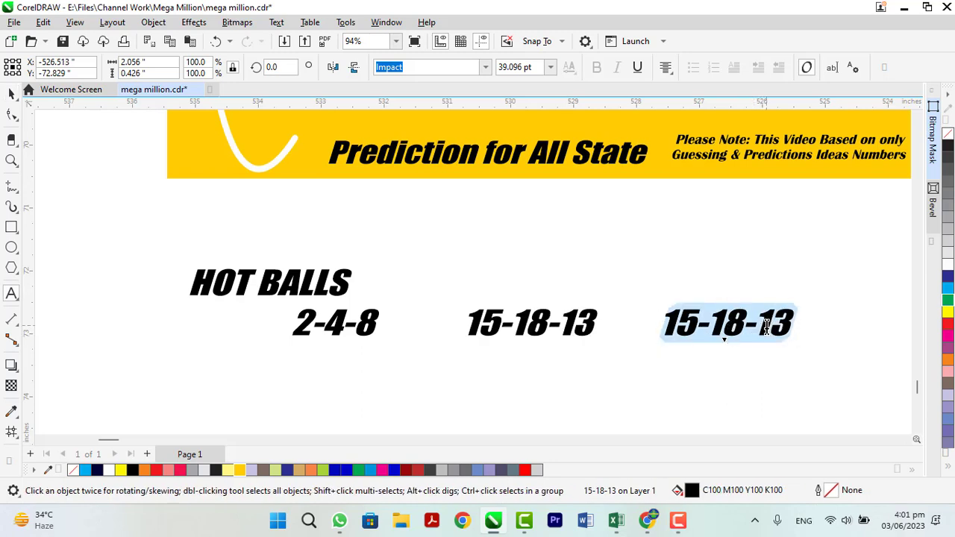
text(20-27-)
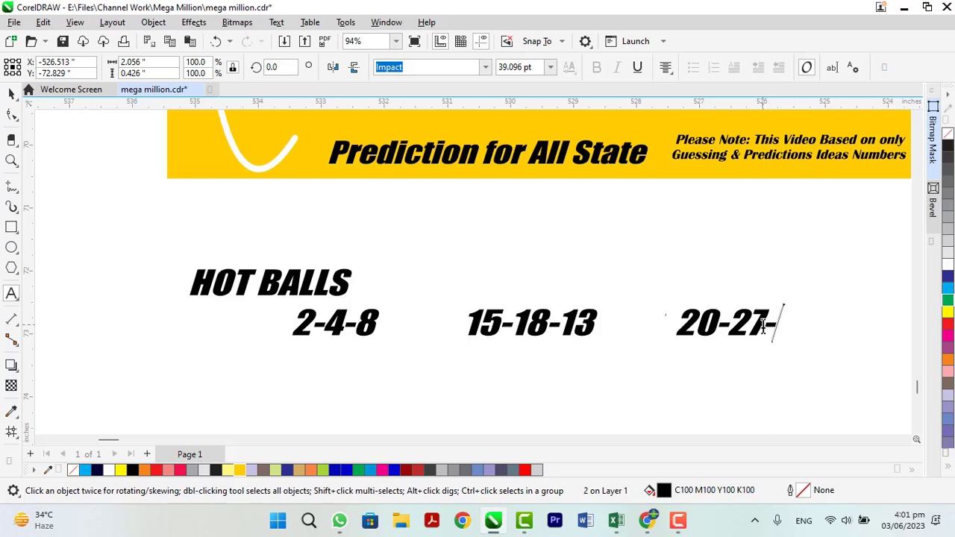
text(29)
key(ctrl+space)
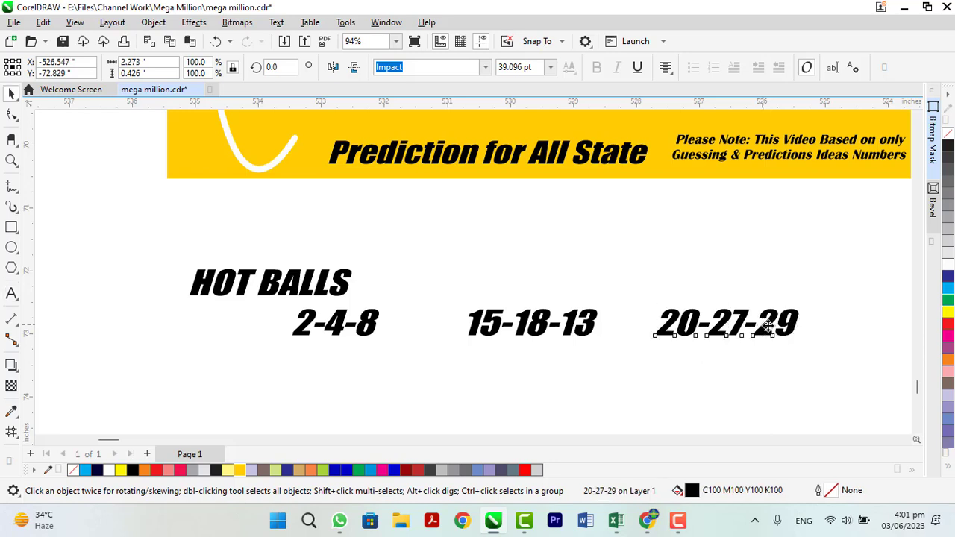
click(685, 386)
Step: Draw a rectangle about 2.82 by 0.68 inches over the 15-18-13 text, filled yellow with no outline
click(11, 227)
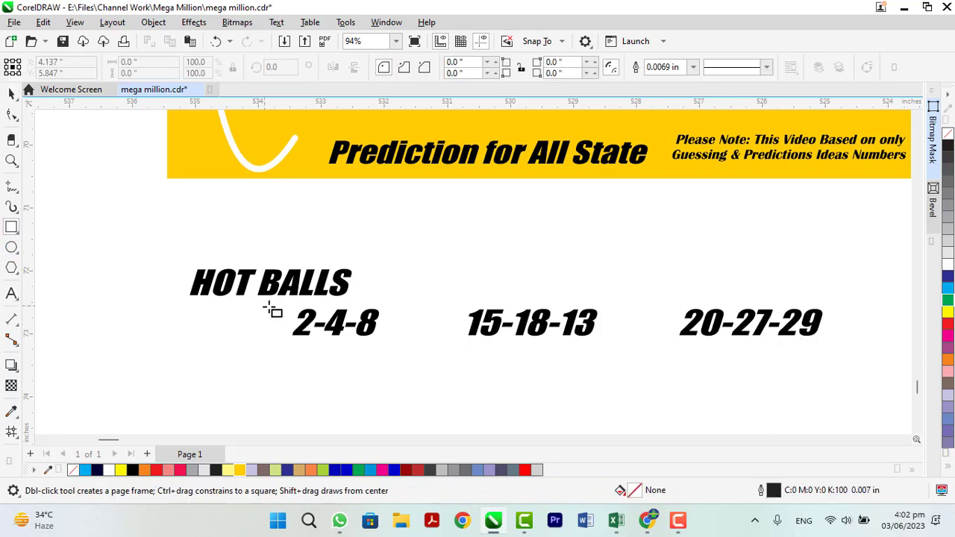
drag(442, 301, 622, 348)
key(space)
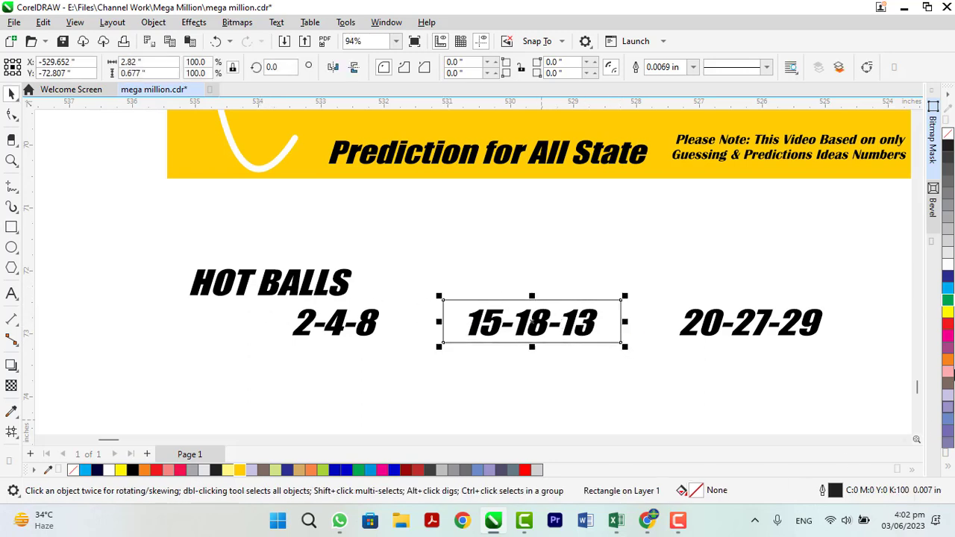
click(948, 312)
right_click(948, 133)
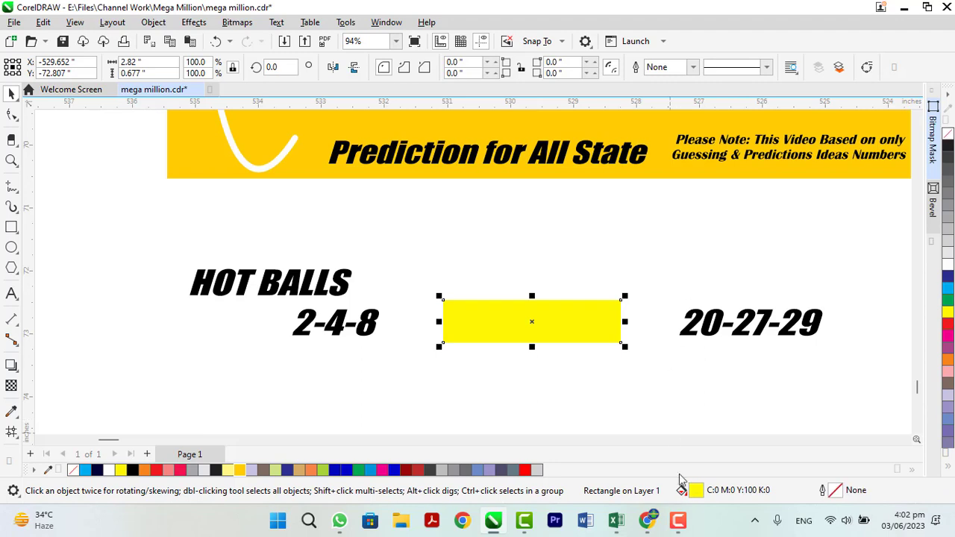
Step: Change the rectangle's fill to a reversed elliptical fountain fill with yellow at the centre fading to white
double_click(697, 492)
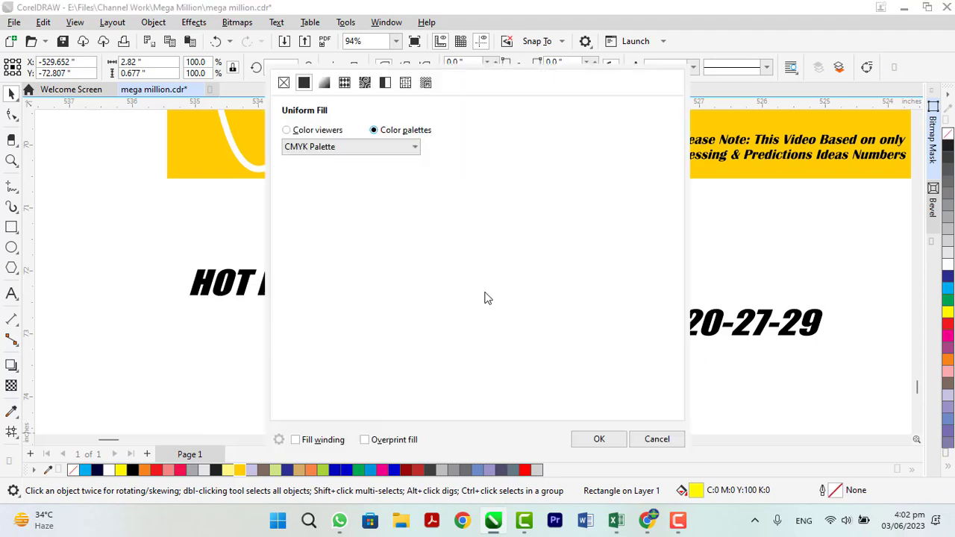
click(325, 83)
click(510, 147)
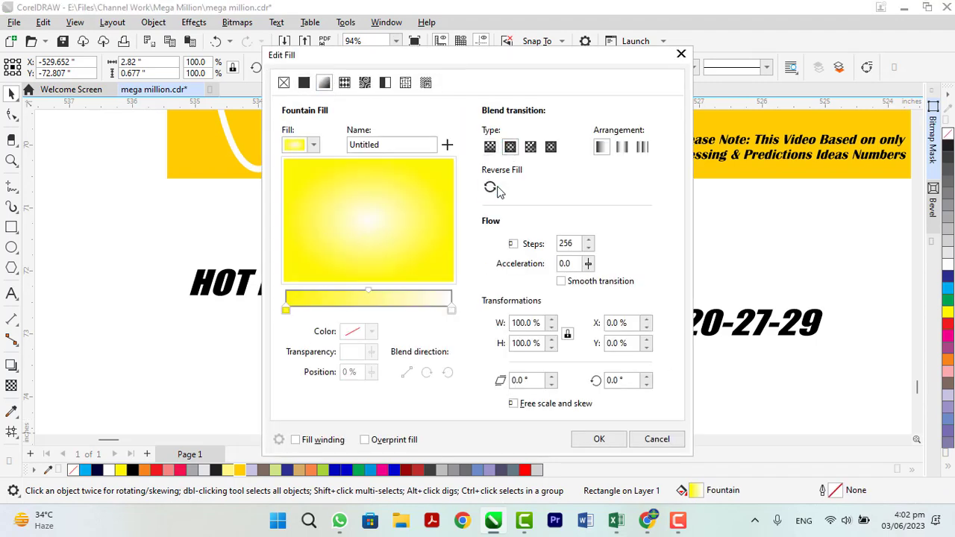
click(490, 187)
click(598, 439)
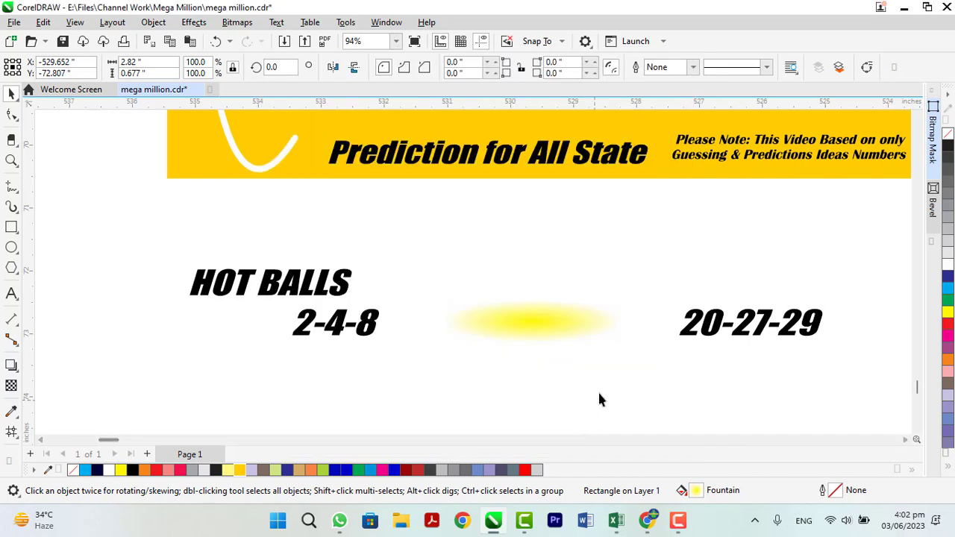
Step: Send the yellow glow rectangle behind the 15-18-13 text and enlarge it from its centre to about 4.02 by 0.97 inches
click(588, 329)
key(shift+Page_Down)
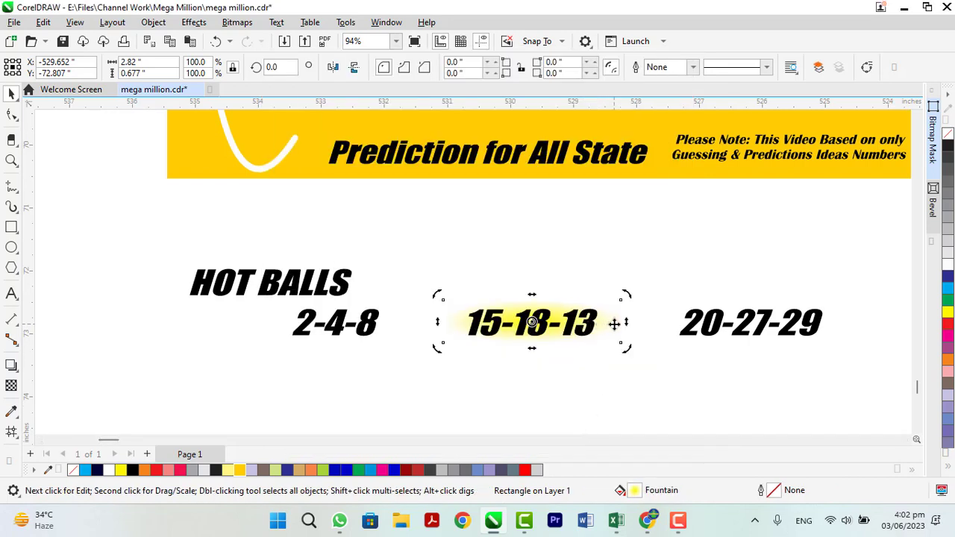
click(614, 323)
drag(623, 296, 662, 283)
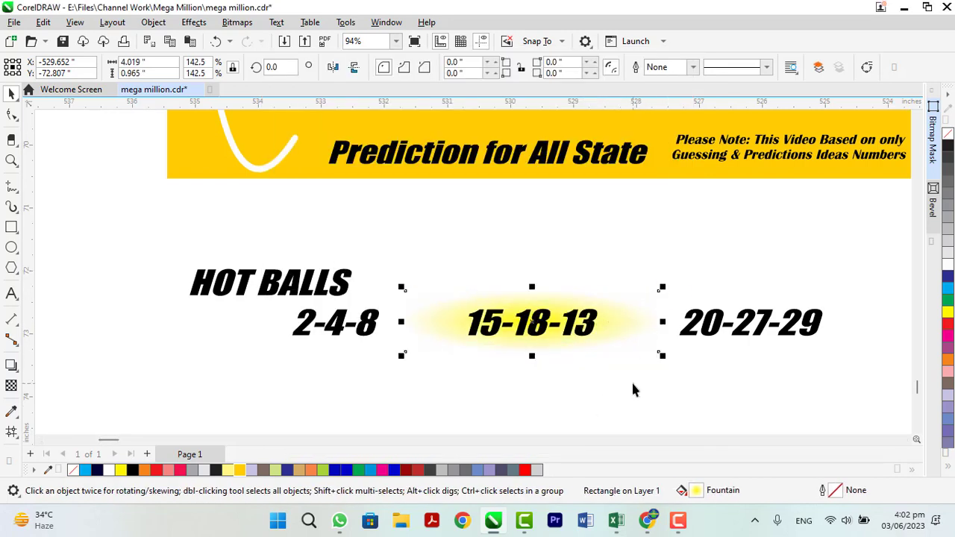
Step: Copy the yellow glow rectangle onto the 20-27-29 and 2-4-8 texts and order the copies behind the numbers
click(631, 381)
drag(809, 346, 409, 372)
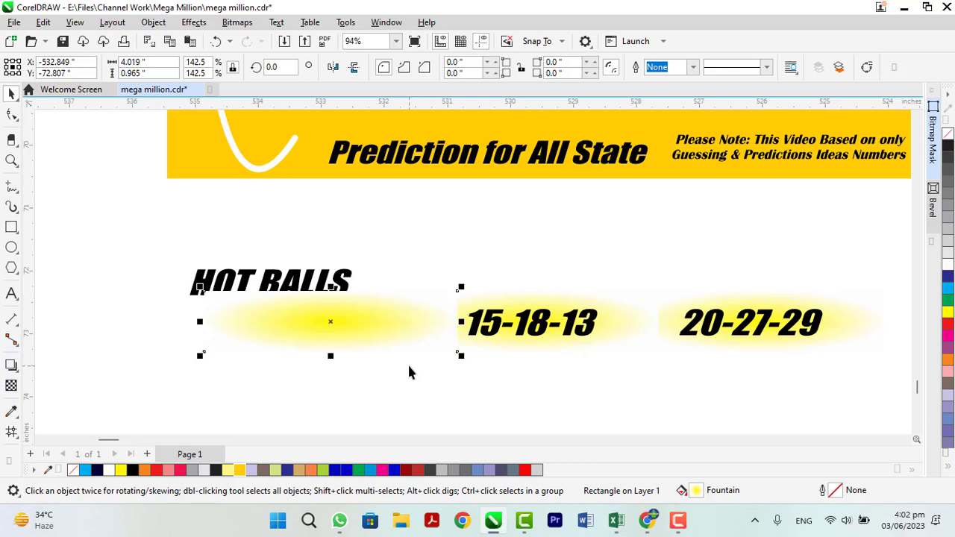
key(ctrl+Page_Down)
click(366, 386)
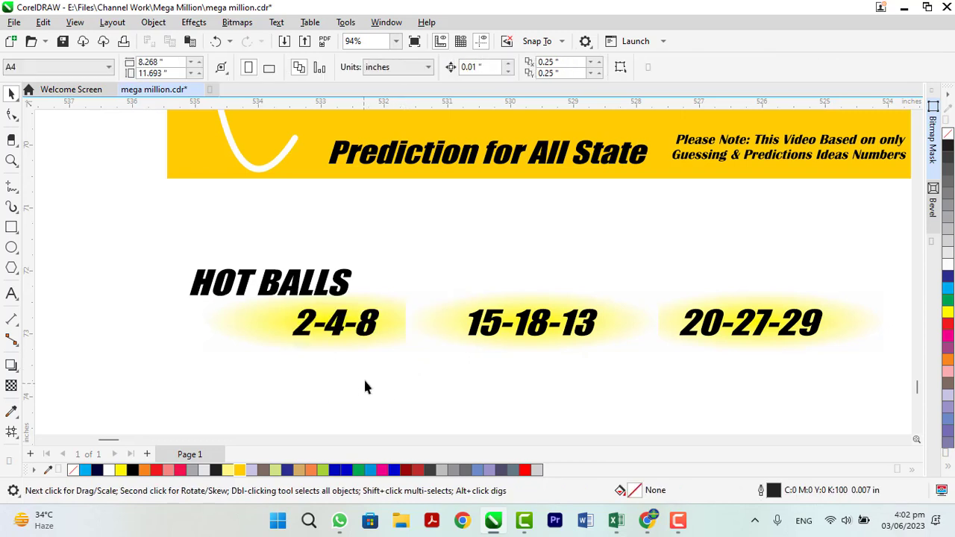
Step: Move 2-4-8 with its glow away from the 15-18-13 group and centre the HOT BALLS heading above the number row
drag(405, 368, 407, 370)
drag(341, 338, 238, 339)
click(250, 358)
drag(295, 286, 496, 264)
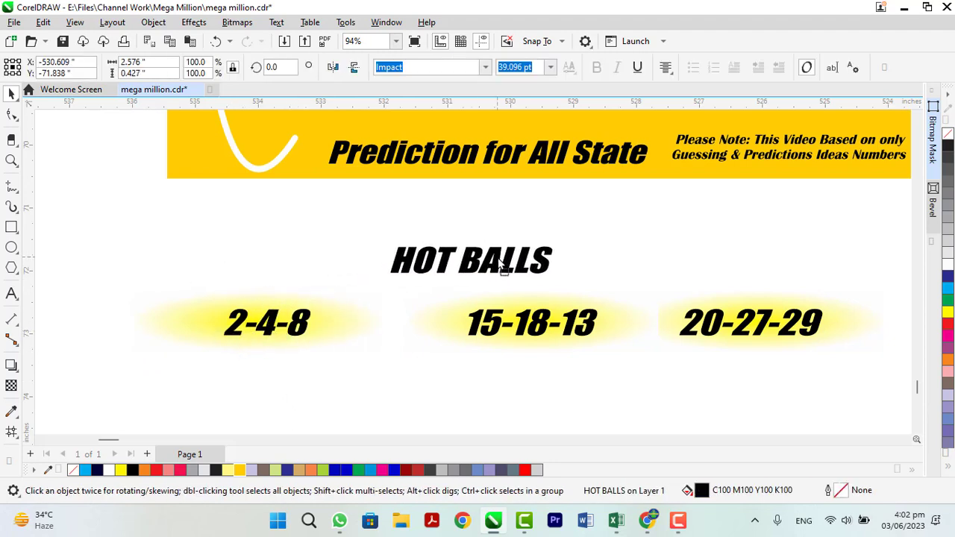
click(407, 384)
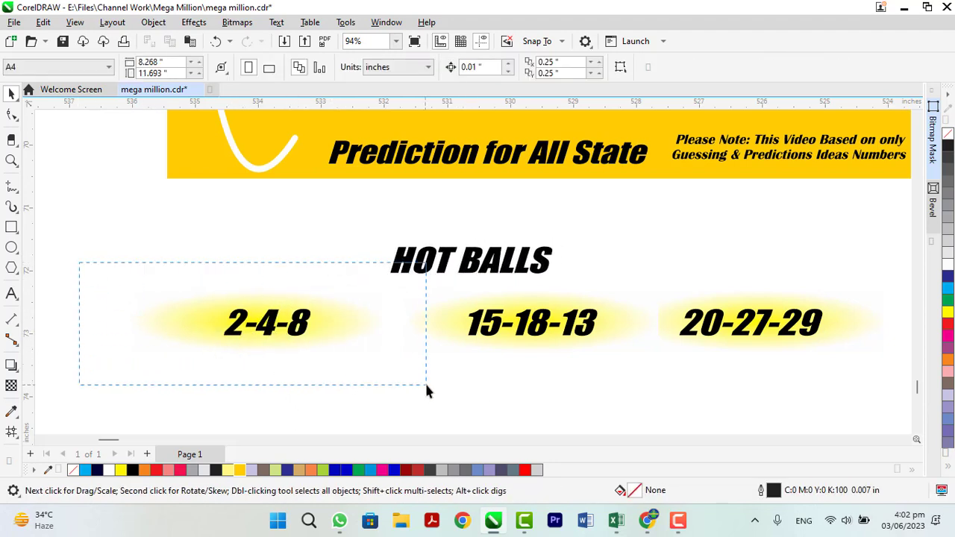
Step: Duplicate 2-4-8 with its glow below the first number row and change the copy's text to "35-34-38"
drag(427, 386, 427, 386)
drag(281, 336, 412, 429)
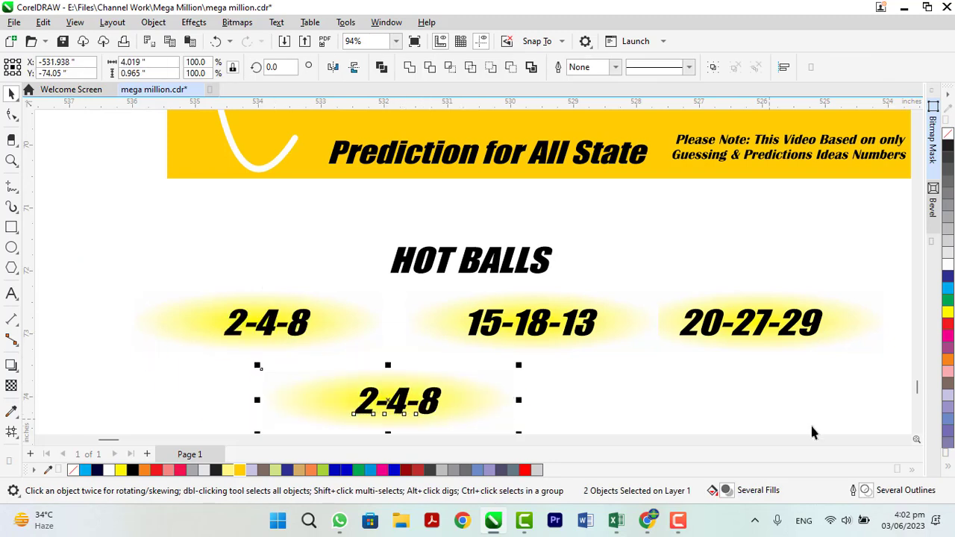
click(918, 431)
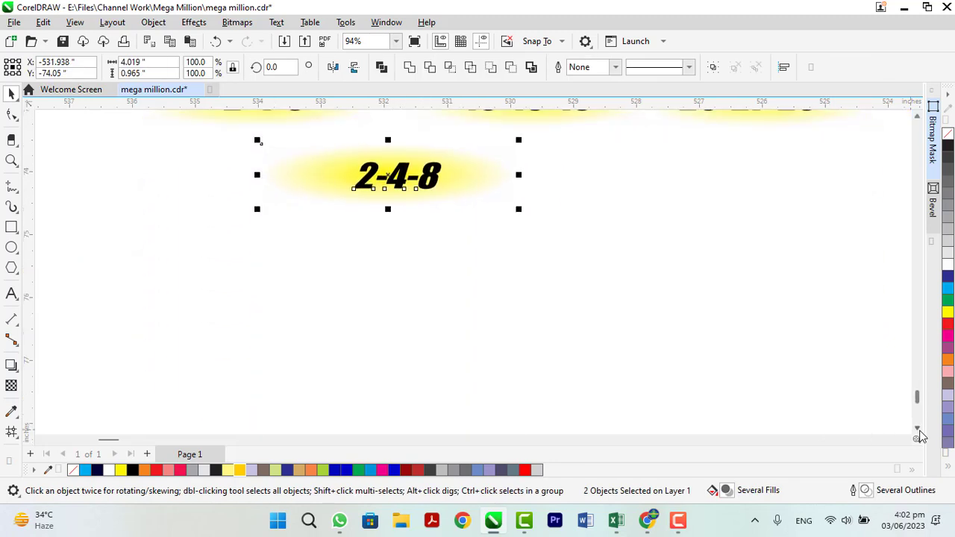
click(477, 255)
scroll(398, 119, up, 2)
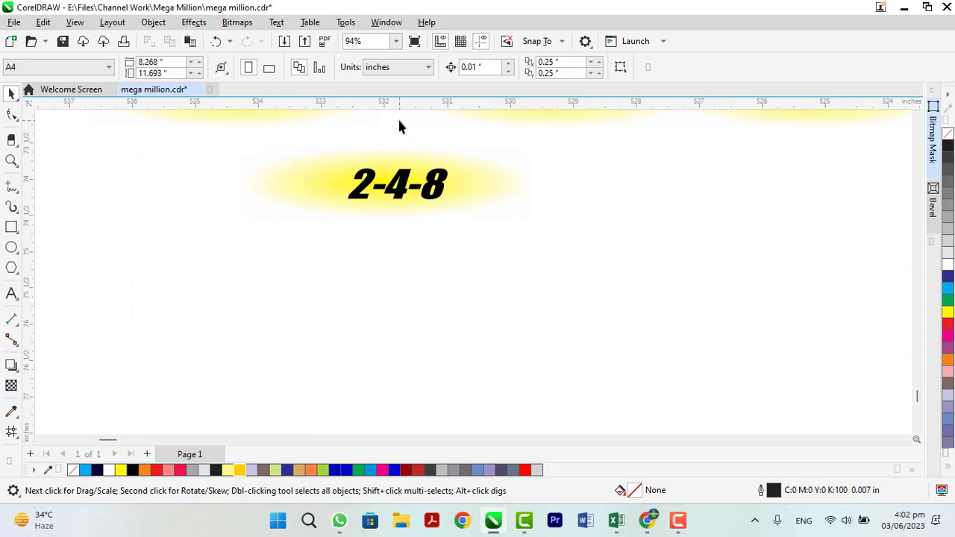
double_click(446, 188)
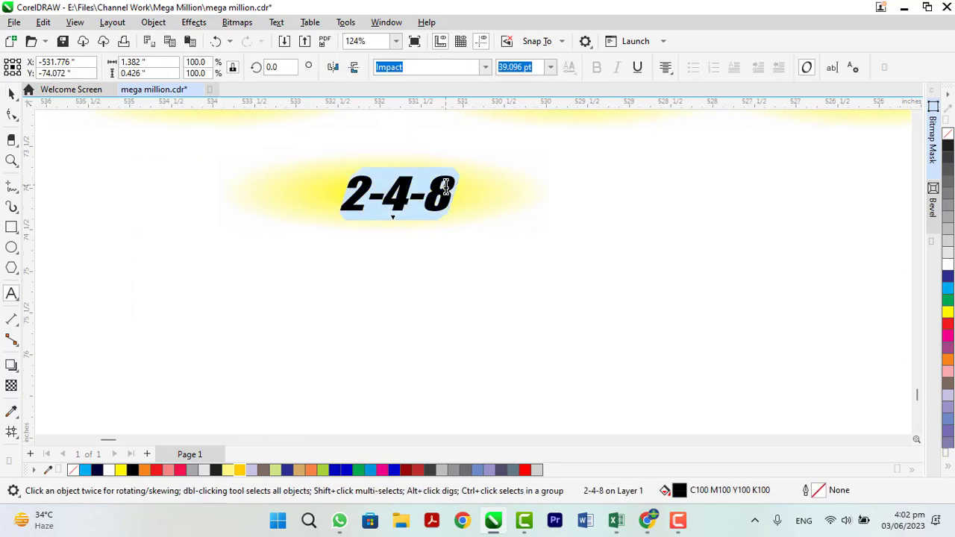
text(35-)
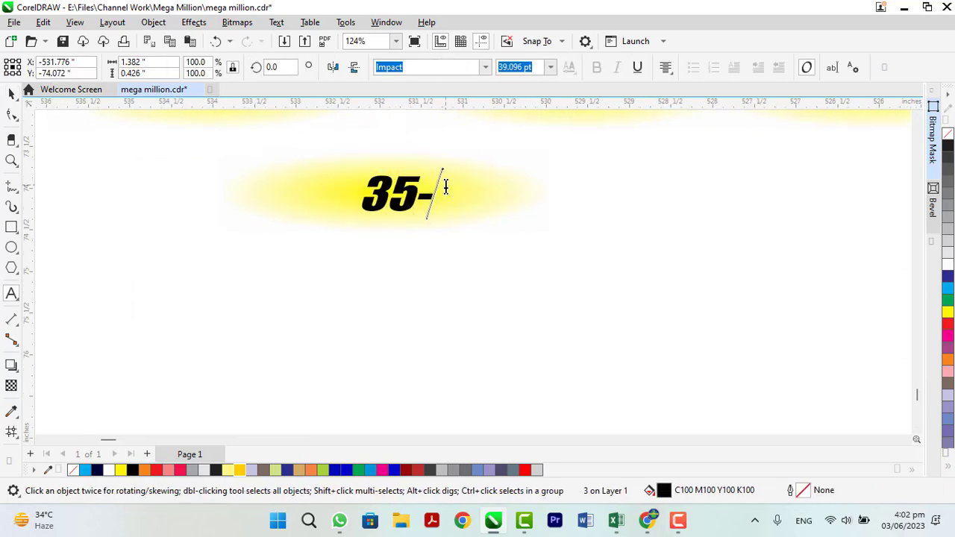
text(34-)
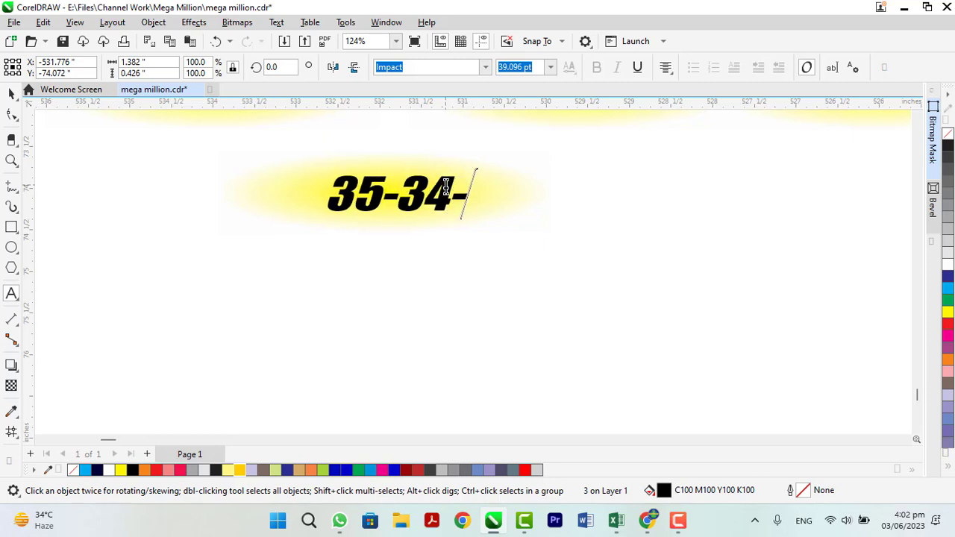
text(38)
key(Escape)
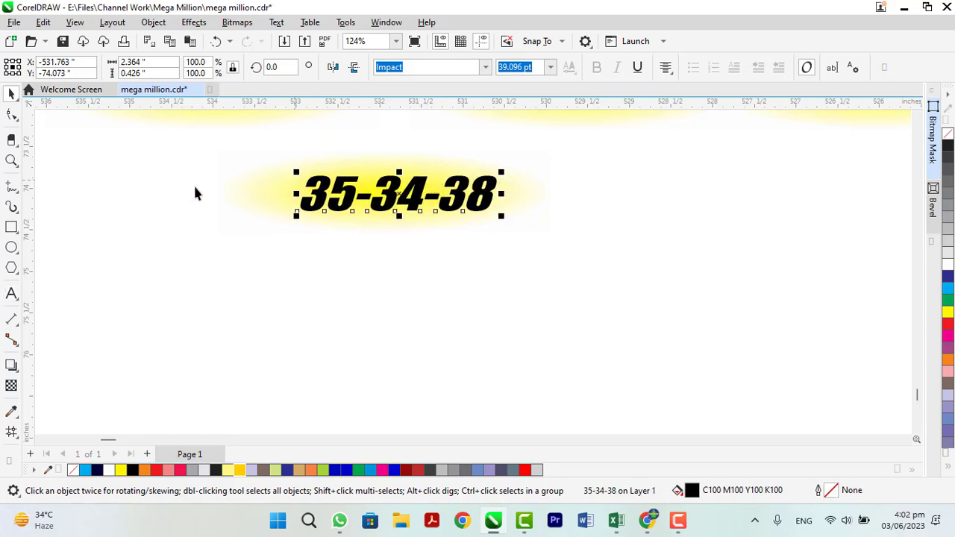
Step: Duplicate the 35-34-38 group with its glow along the second row and change the copy's text to "40-44-45"
drag(82, 147, 648, 307)
drag(459, 213, 694, 224)
double_click(702, 194)
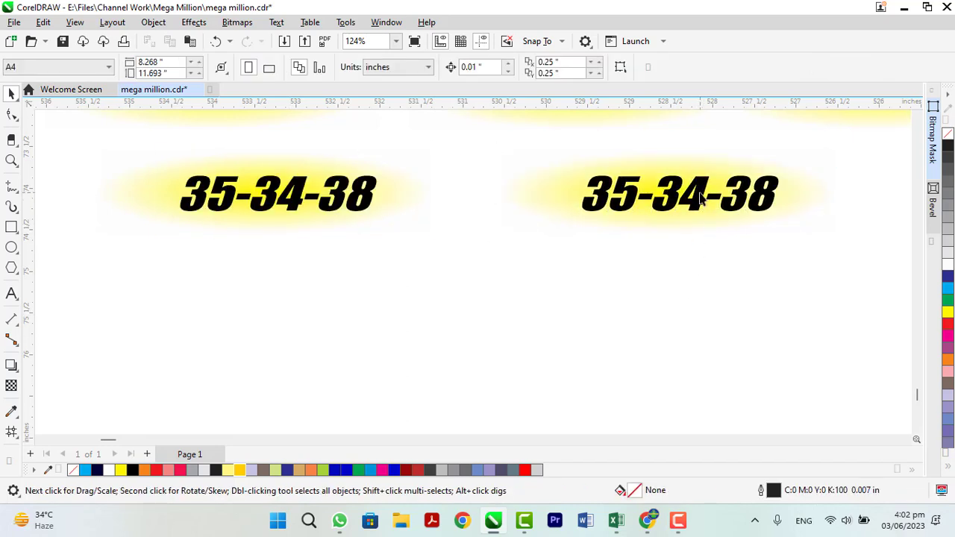
key(ctrl+a)
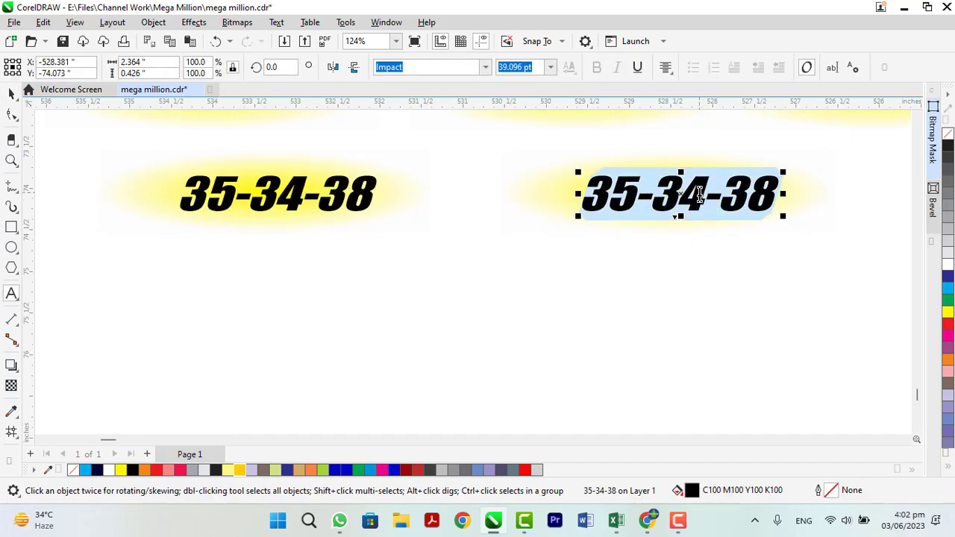
text(40-)
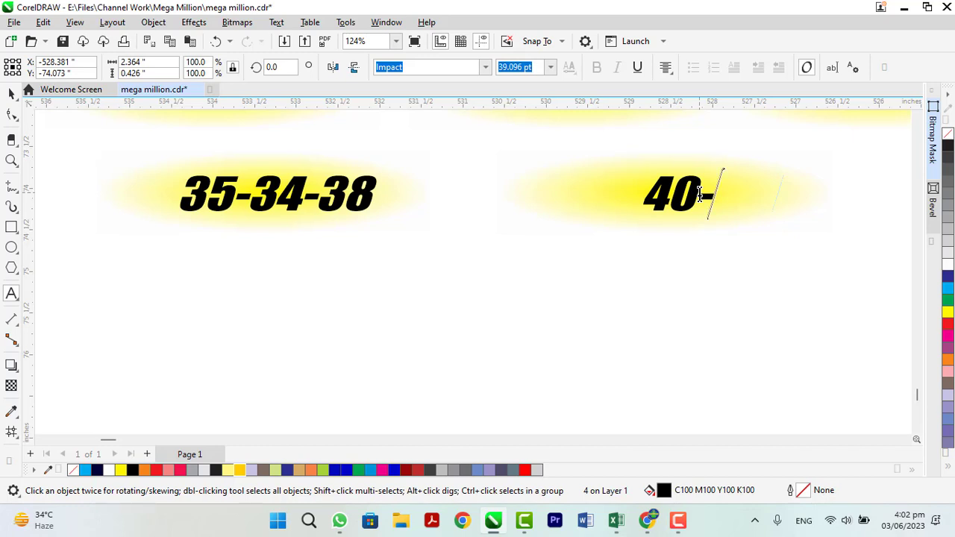
text(44-4)
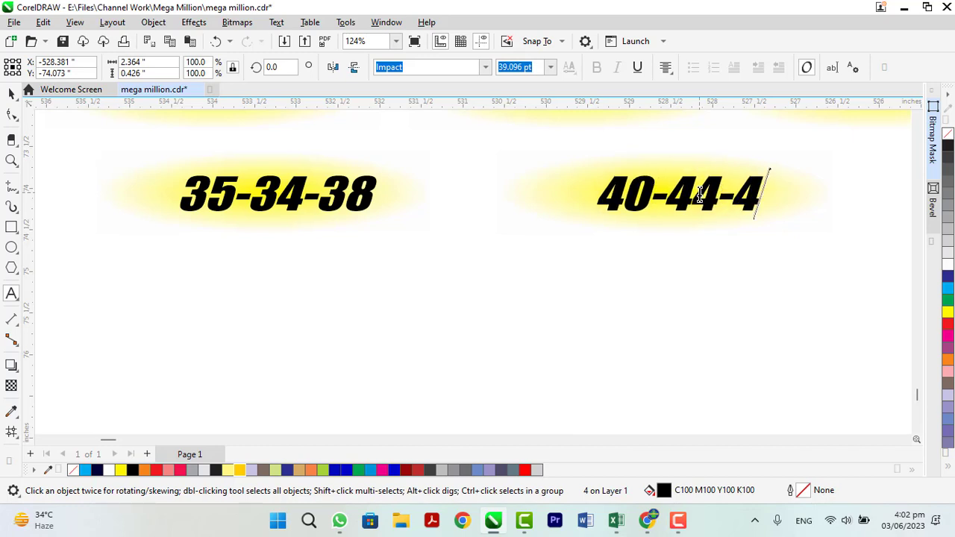
text(5)
key(ctrl+space)
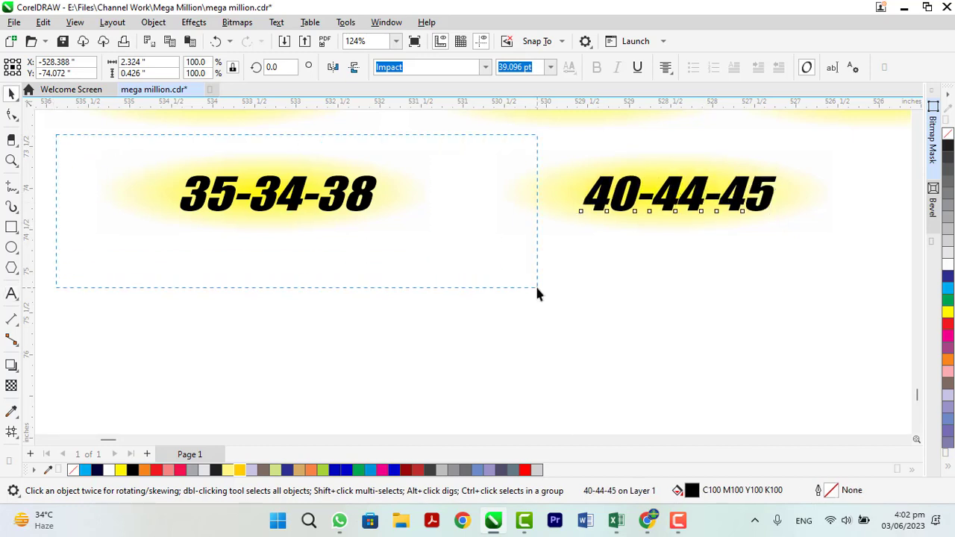
Step: Duplicate the 35-34-38 group with its glow into a third row and change the copy's text to "50-55-58"
drag(537, 288, 538, 288)
drag(352, 241, 546, 389)
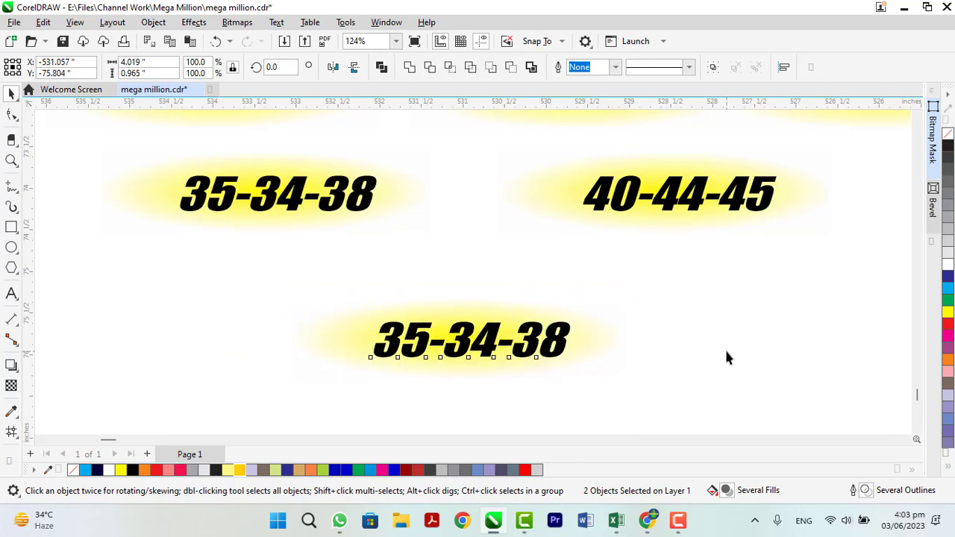
click(727, 358)
click(564, 345)
double_click(563, 348)
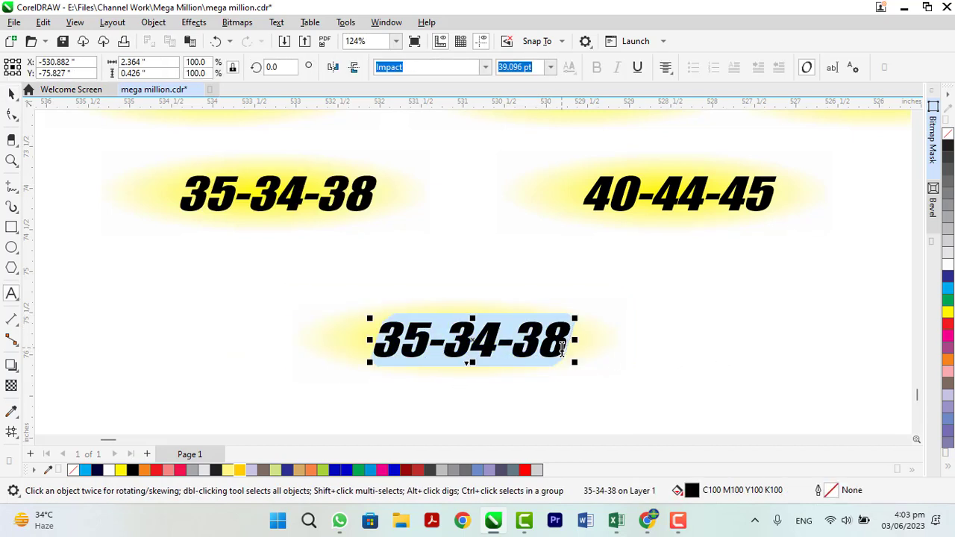
text(50-55)
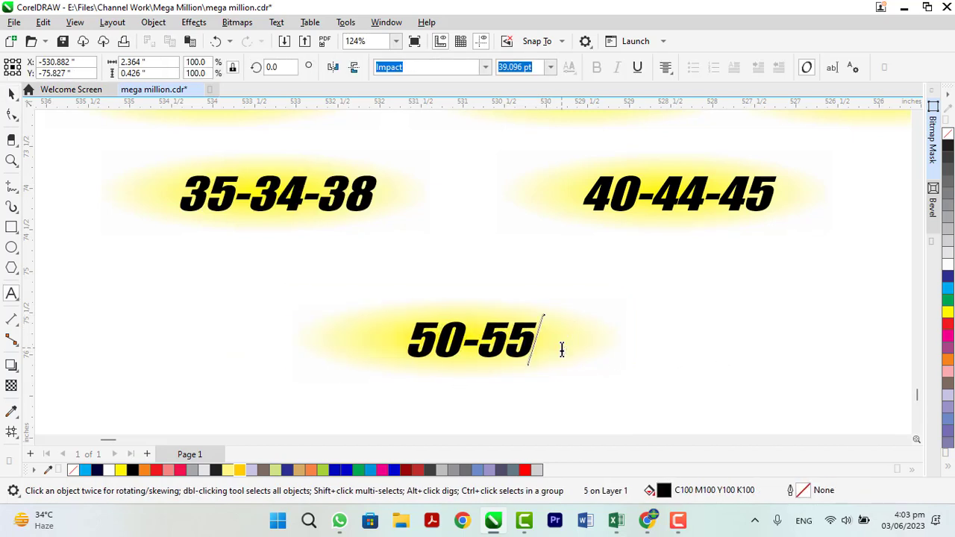
text(-58)
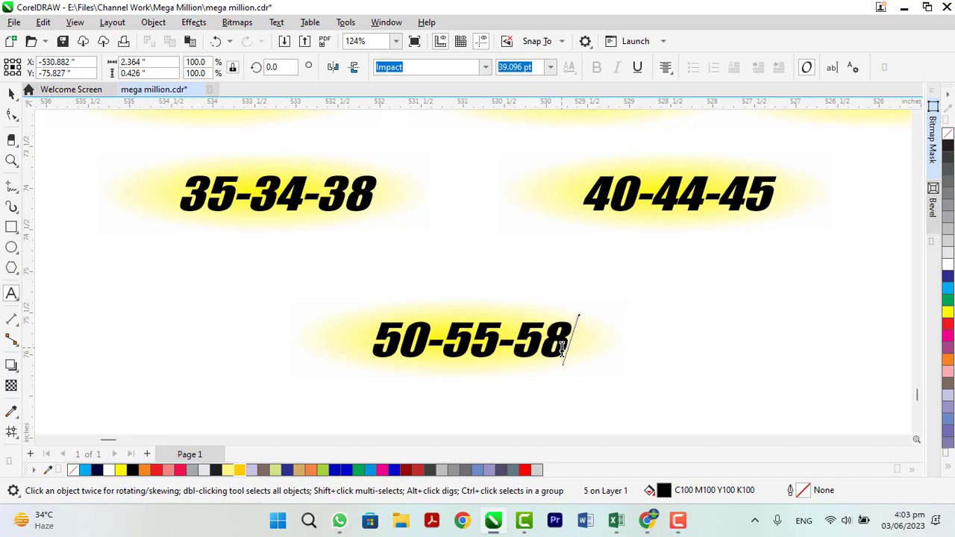
key(ctrl+space)
Step: Duplicate the 50-55-58 group with its glow along the third row and change the copy's text to "61-66-70"
drag(224, 278, 650, 390)
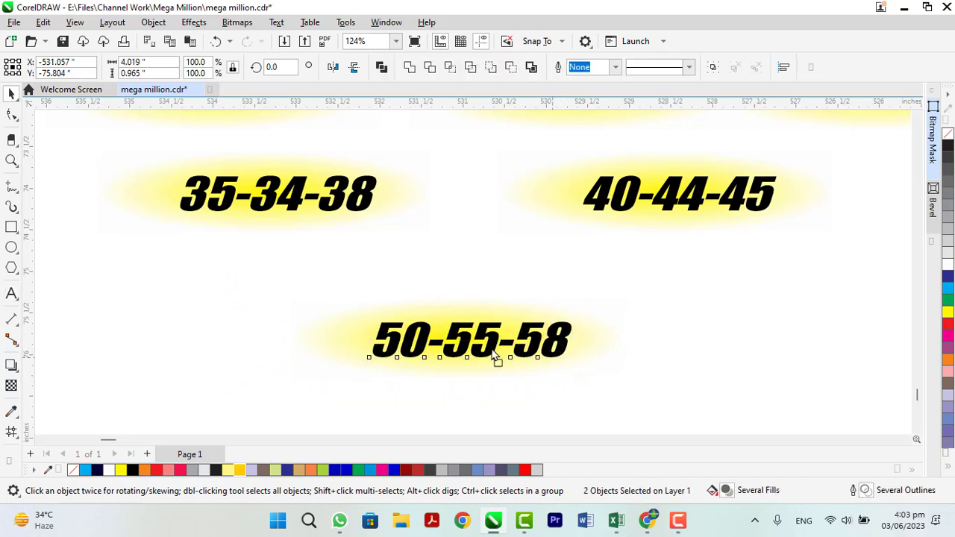
drag(570, 360, 720, 374)
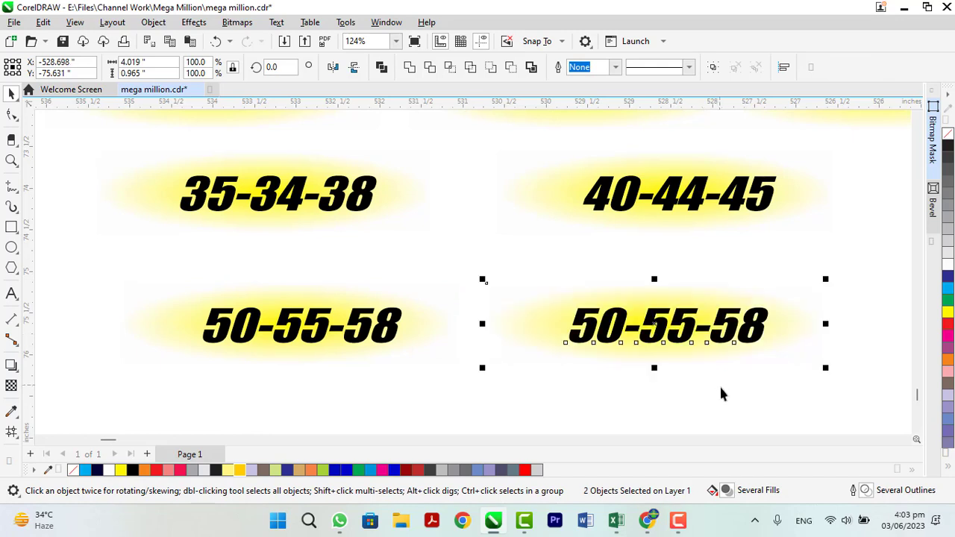
double_click(744, 340)
key(ctrl+a)
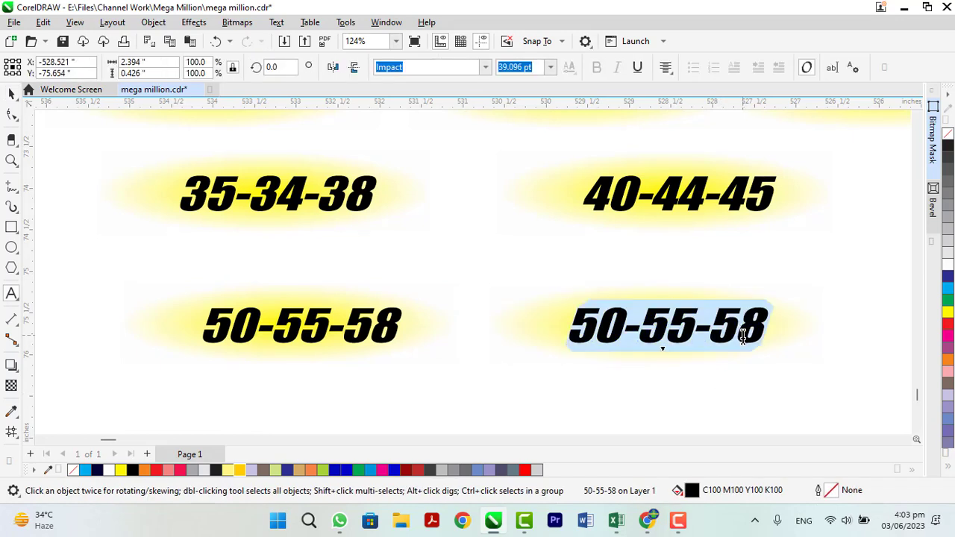
text(61)
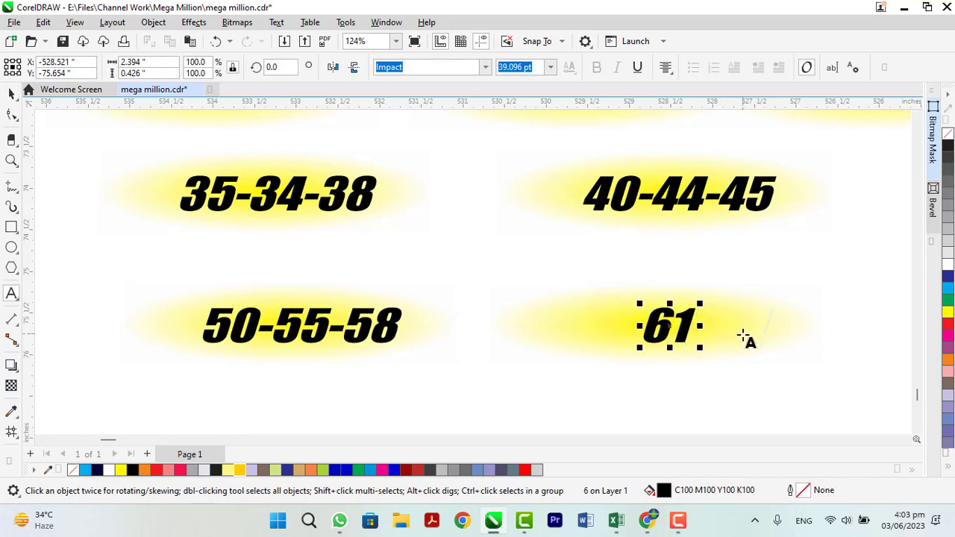
text(-66-70)
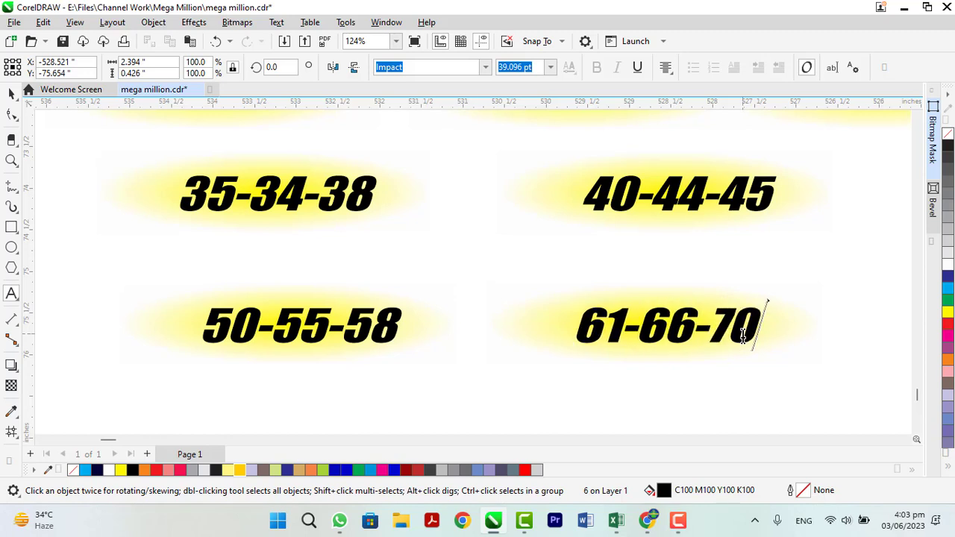
key(ctrl+space)
click(812, 414)
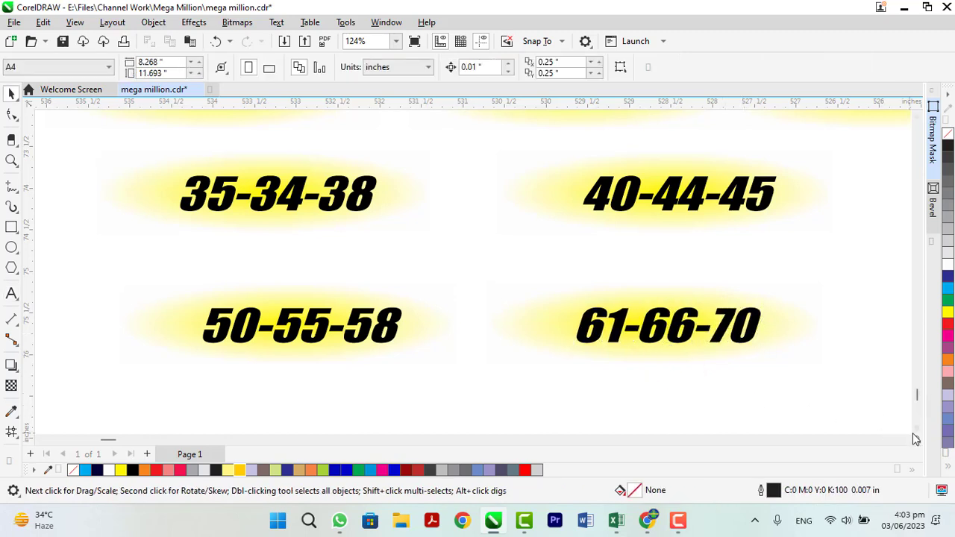
Step: Duplicate the 61-66-70 group with its glow below the third row and change the copy's text to "GOLDEN BALLS IDEAS"
scroll(916, 439, down, 2)
drag(834, 343, 834, 344)
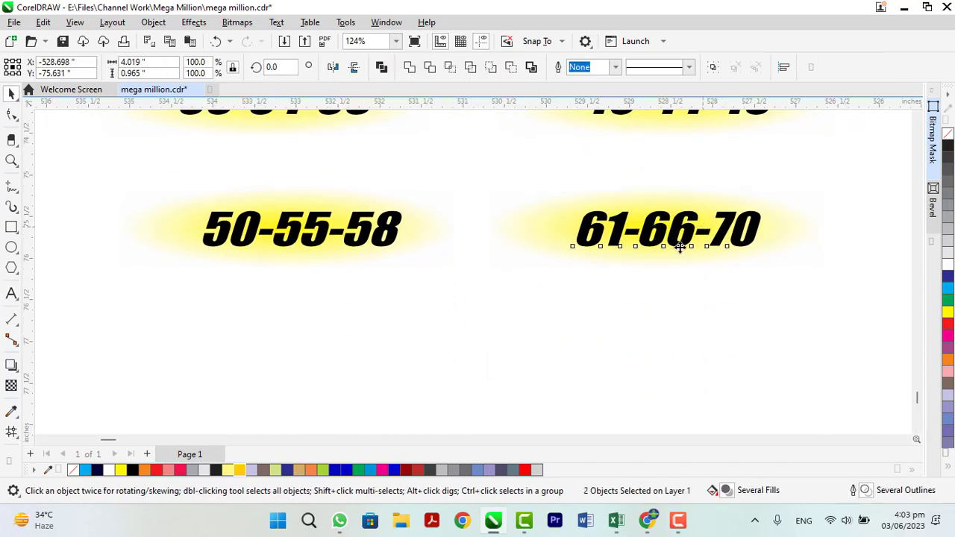
drag(575, 241, 524, 363)
click(572, 352)
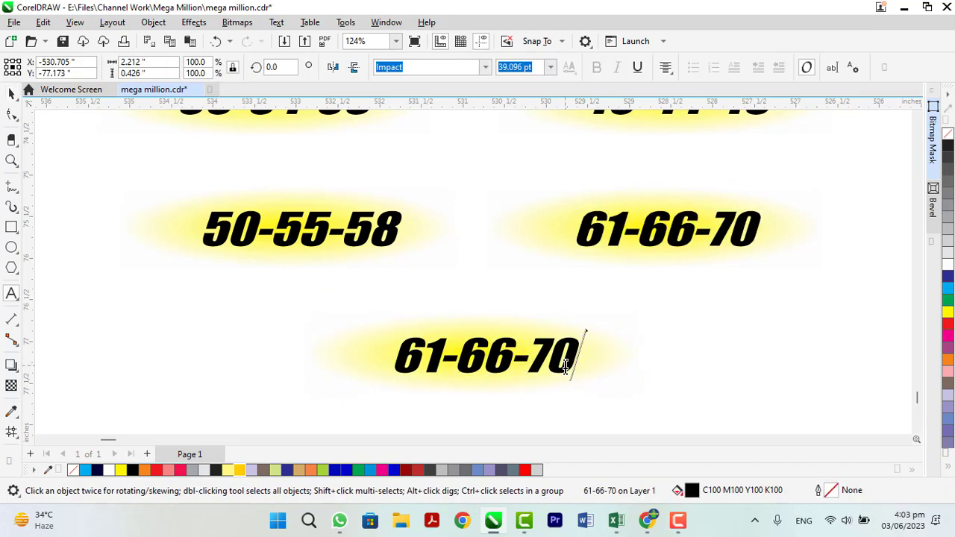
double_click(567, 364)
text(GOLDEN)
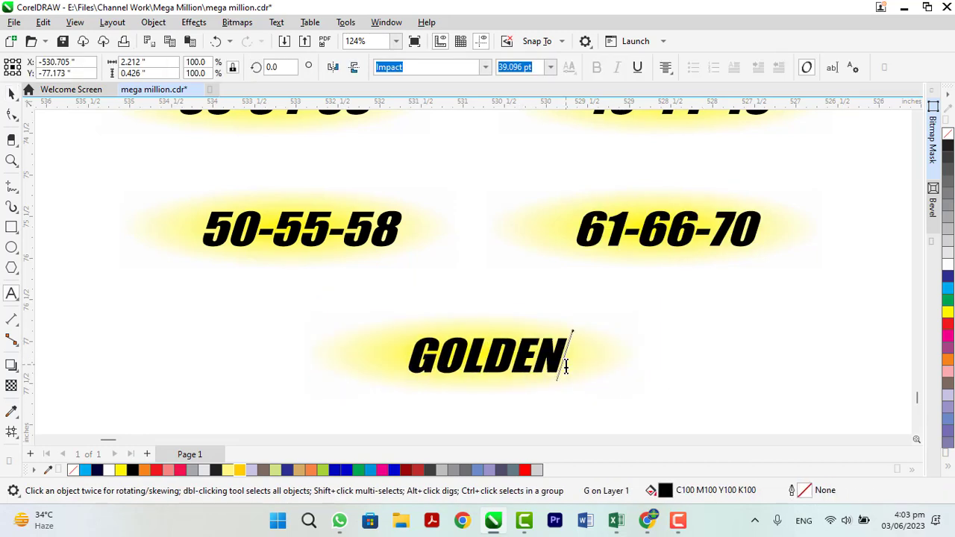
text( BALLS IDEAS)
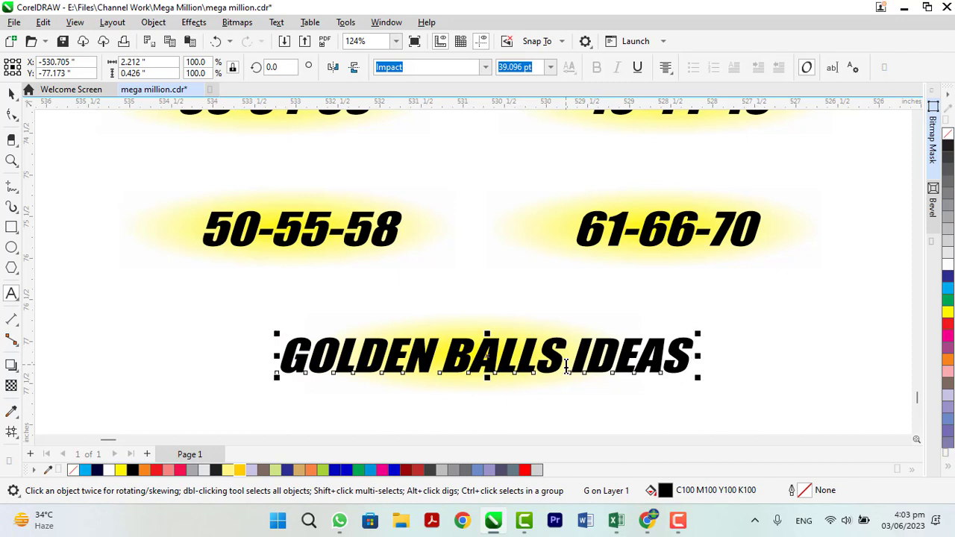
key(ctrl+space)
Step: Enlarge the glow behind GOLDEN BALLS IDEAS from its centre to about 6.70 by 1.61 inches, trying a red fill and undoing it
click(506, 334)
drag(644, 309, 804, 283)
click(948, 324)
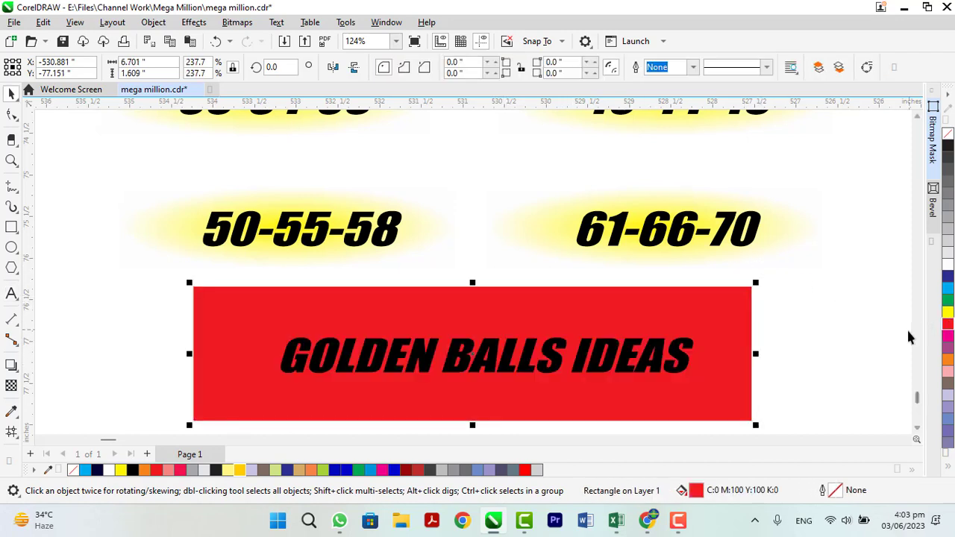
key(ctrl+z)
click(855, 411)
Step: Duplicate the GOLDEN BALLS IDEAS text without its glow into the empty space directly below the glow
scroll(868, 416, down, 3)
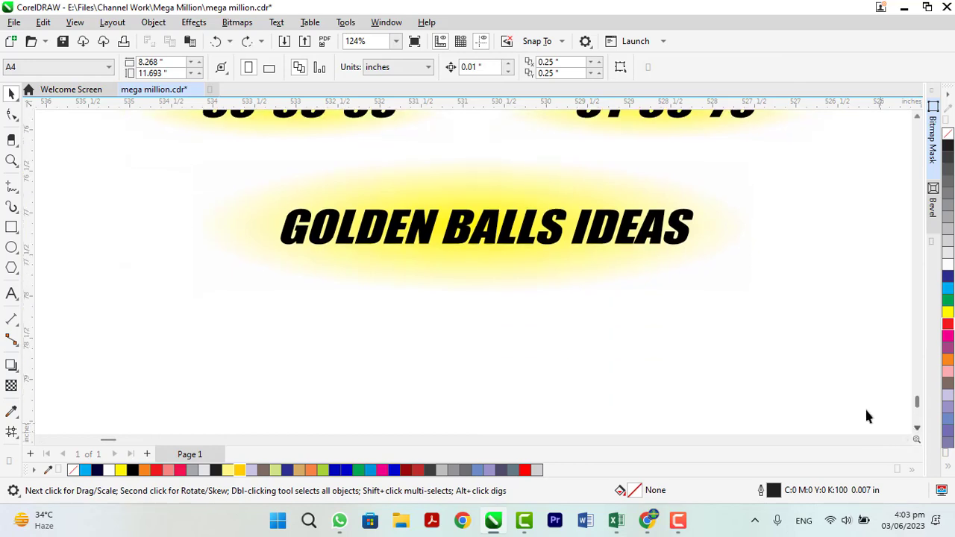
drag(590, 232, 587, 324)
key(ctrl+z)
click(579, 225)
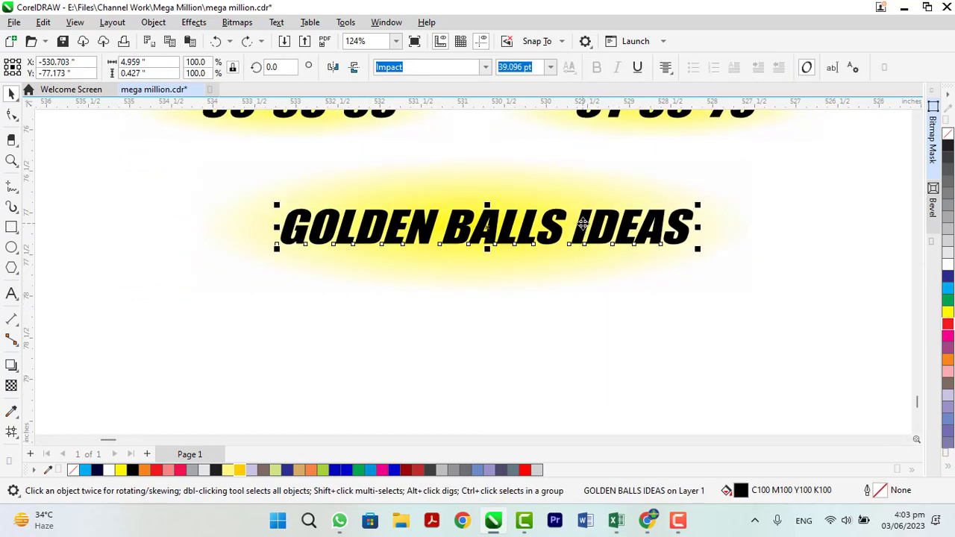
drag(584, 227, 588, 346)
right_click(588, 346)
Step: Change the copied text to "13-16-18-24" and move it up close beneath the GOLDEN BALLS IDEAS heading
double_click(588, 345)
triple_click(589, 345)
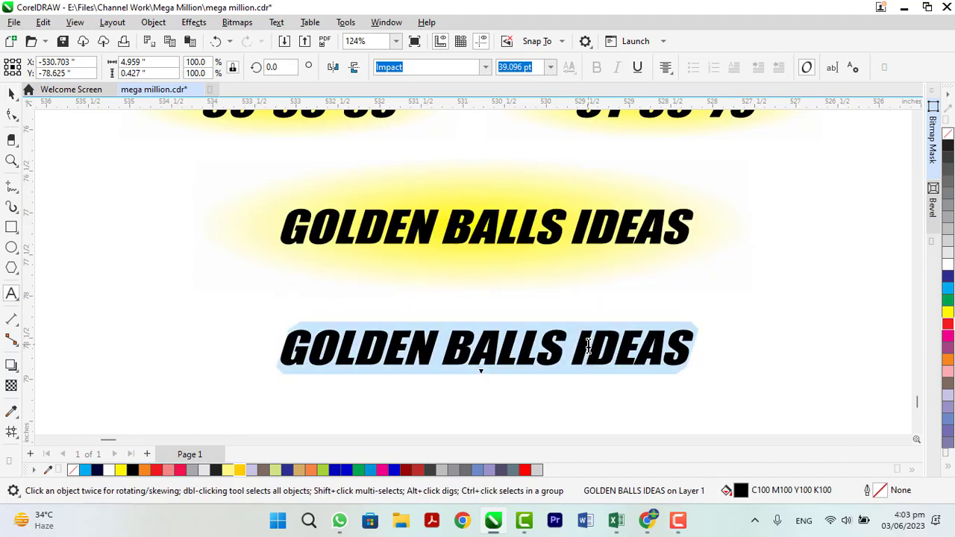
text(13-)
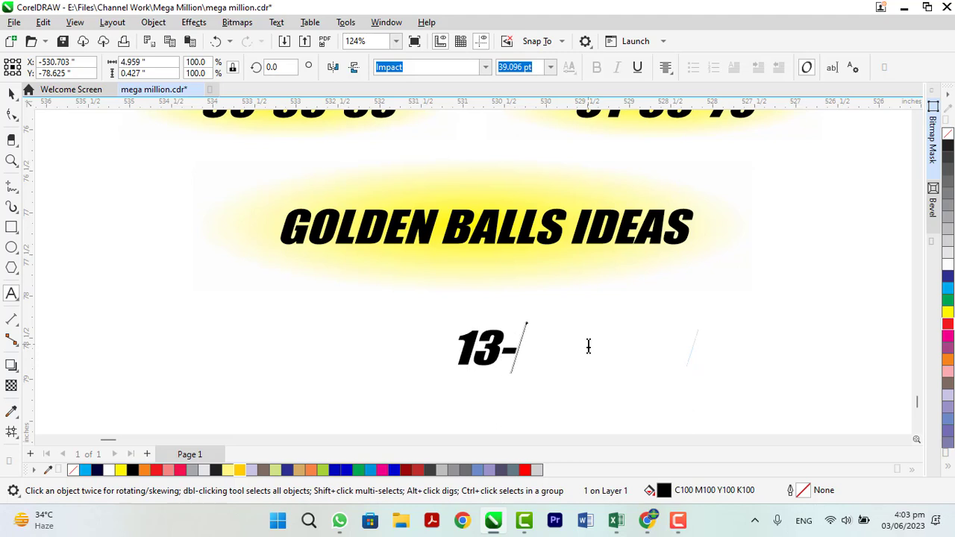
text(16-18-)
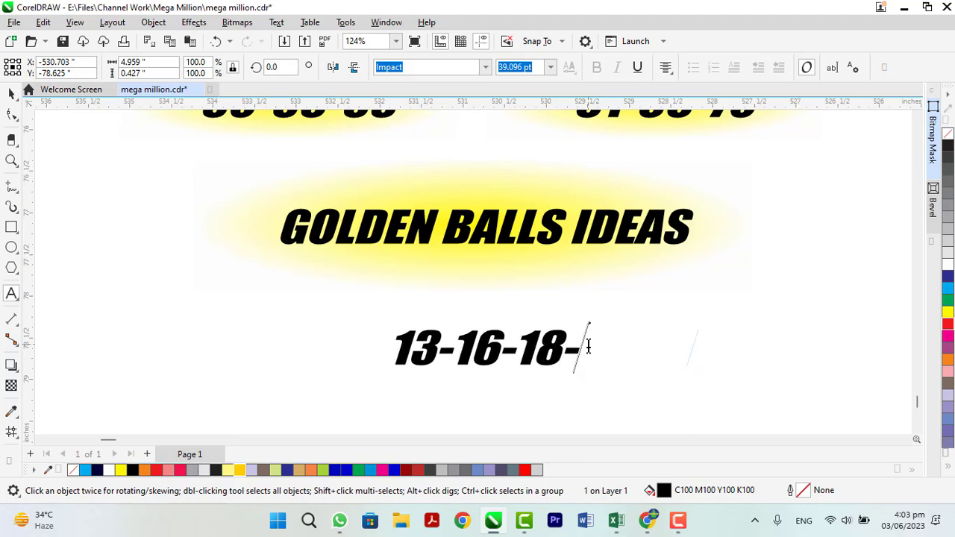
text(24)
key(ctrl+space)
drag(580, 344, 573, 302)
click(595, 374)
Step: Duplicate the GOLDEN BALLS IDEAS heading together with its glow below the 13-16-18-24 line
drag(634, 250, 639, 403)
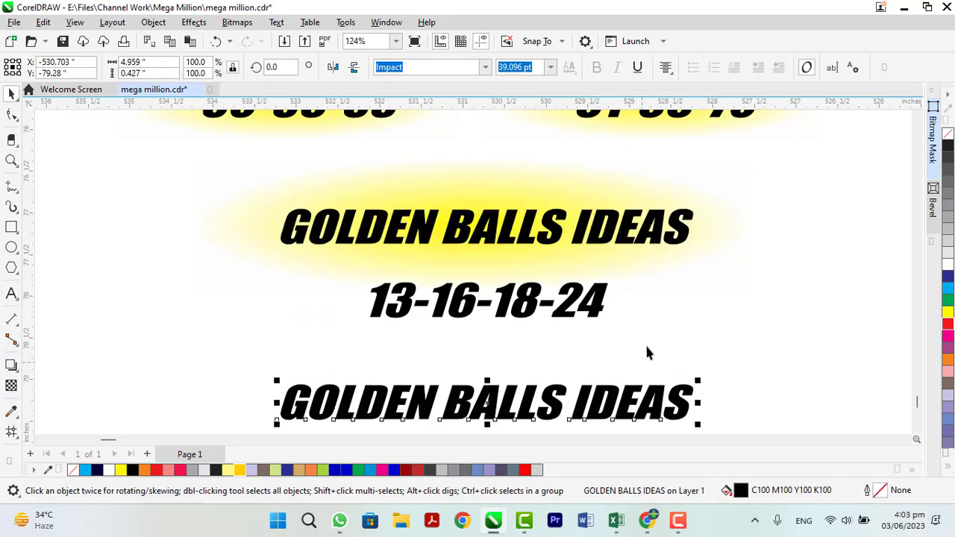
key(ctrl+z)
drag(153, 149, 844, 302)
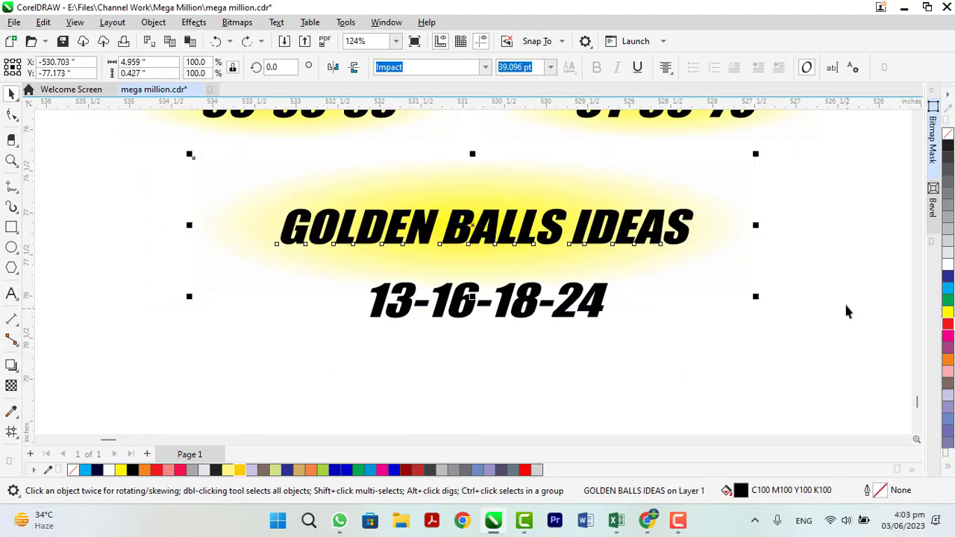
drag(693, 219, 662, 424)
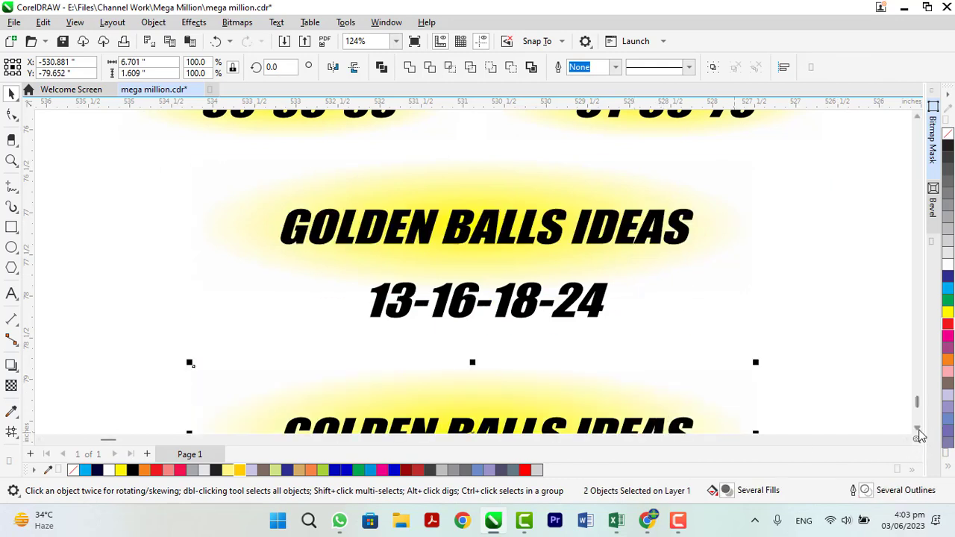
scroll(547, 270, down, 5)
key(Escape)
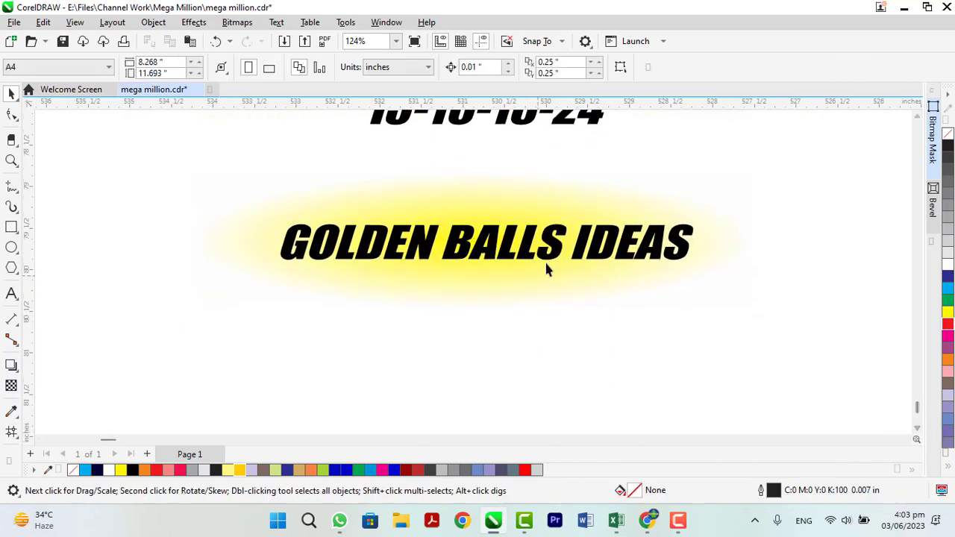
Step: Change the duplicated heading's text to "FAVORITE HOT BALLS" and centre it horizontally and vertically on its glow
double_click(582, 231)
key(ctrl+a)
text(FA)
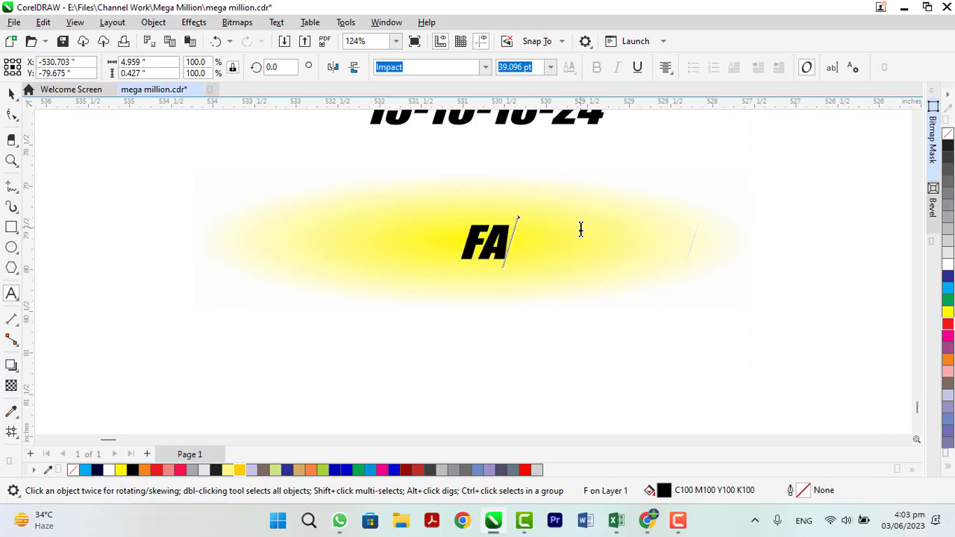
text(VORITE HOT BALLS)
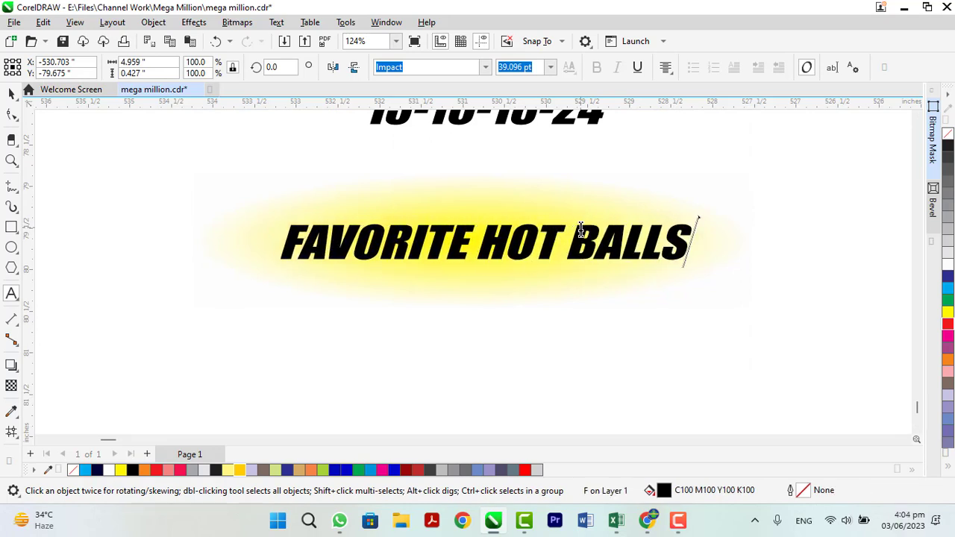
key(ctrl+space)
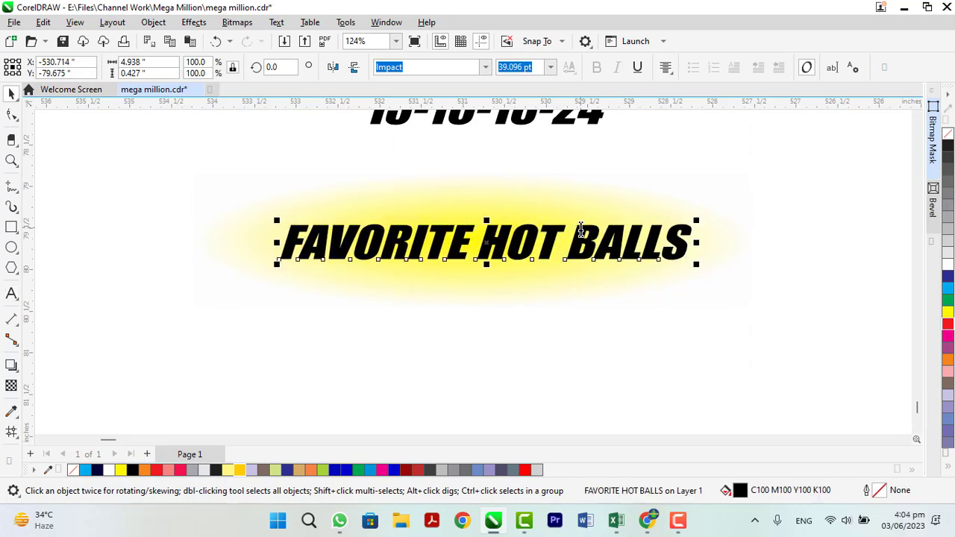
shift+click(546, 274)
key(e)
key(c)
click(548, 384)
drag(519, 234, 523, 336)
right_click(523, 336)
double_click(523, 330)
triple_click(523, 329)
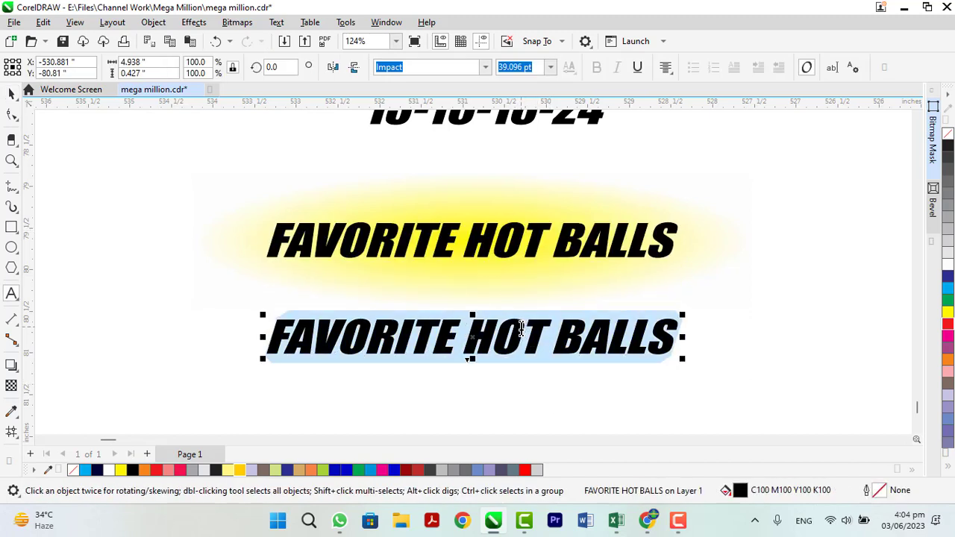
text(8-)
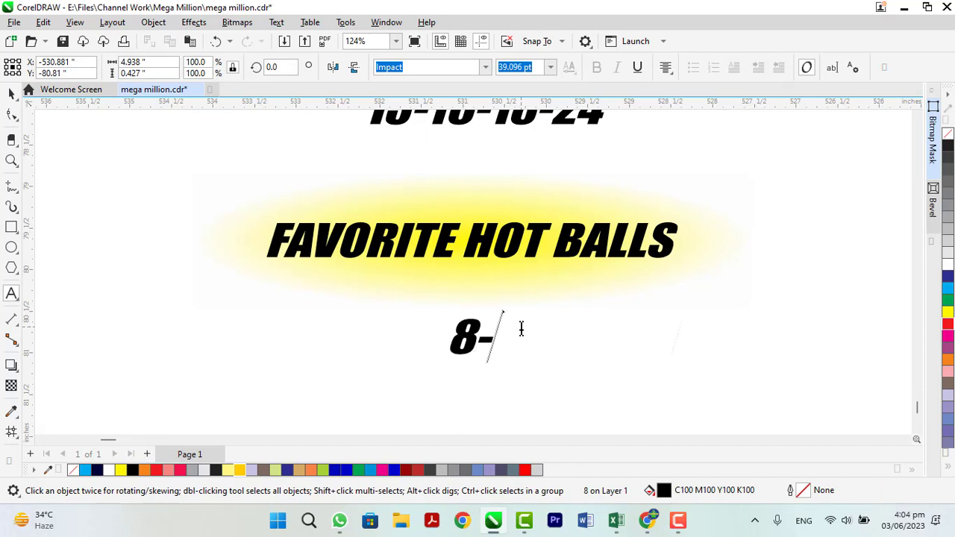
text(2-)
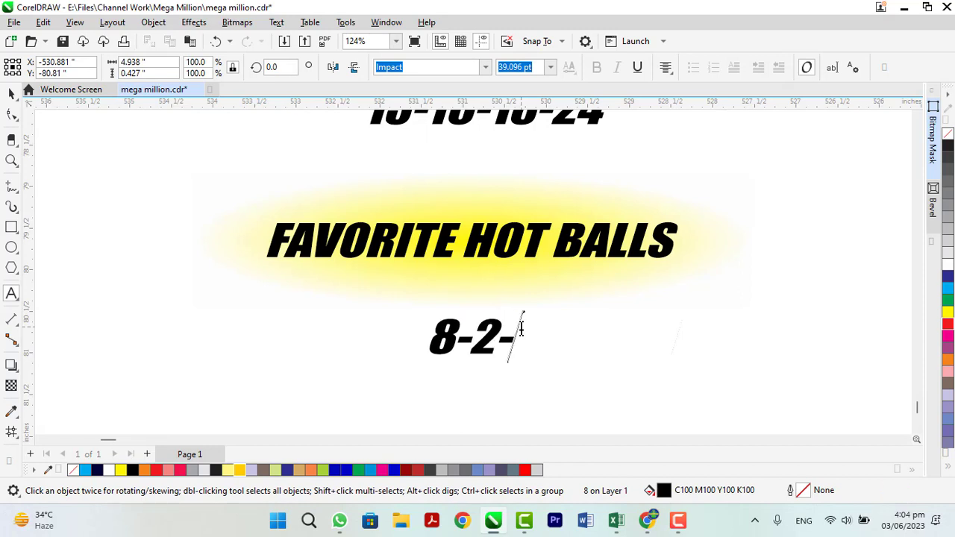
text(18-)
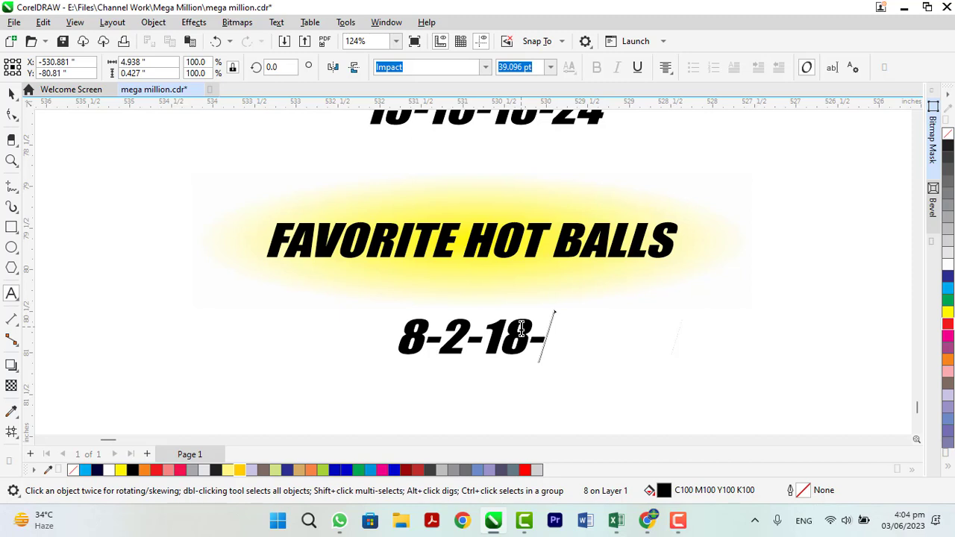
text(15-)
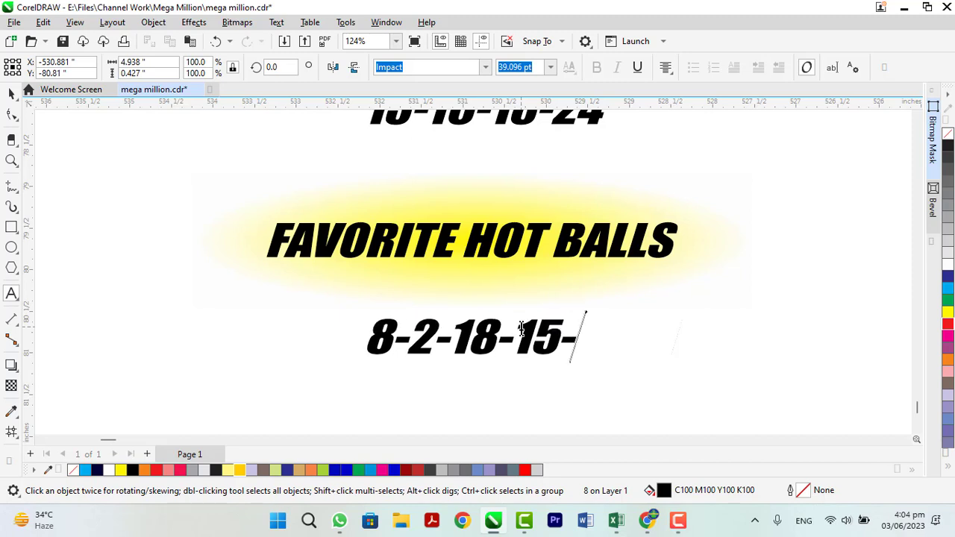
text(34-3)
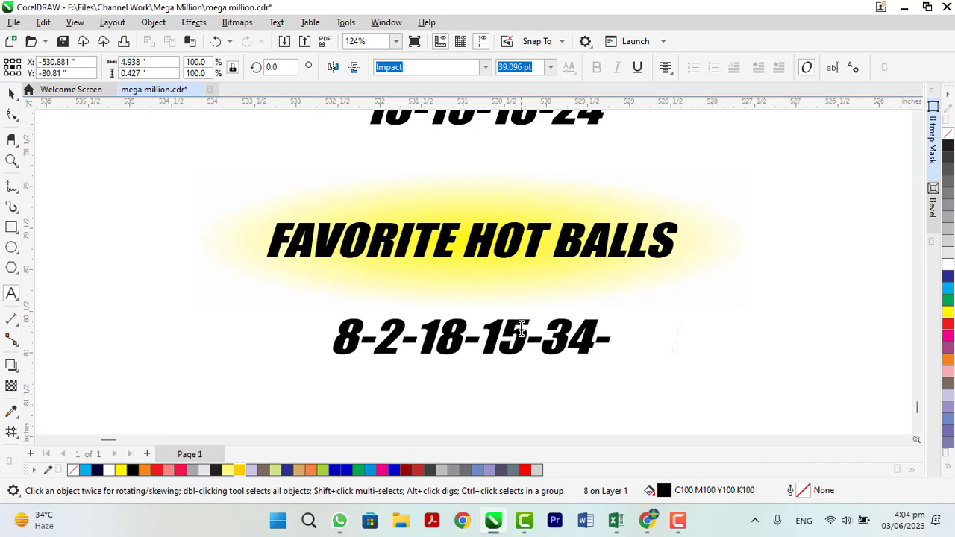
text(8-)
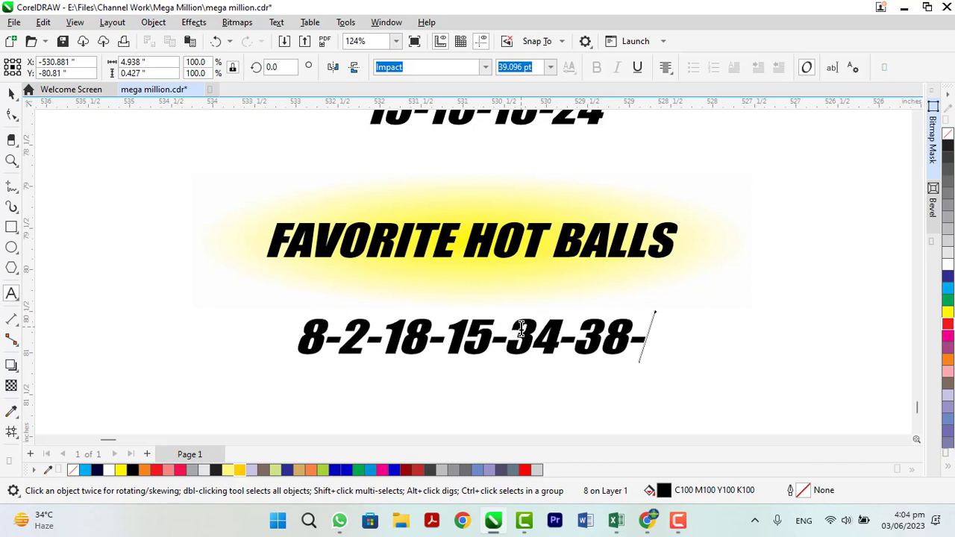
text(50-)
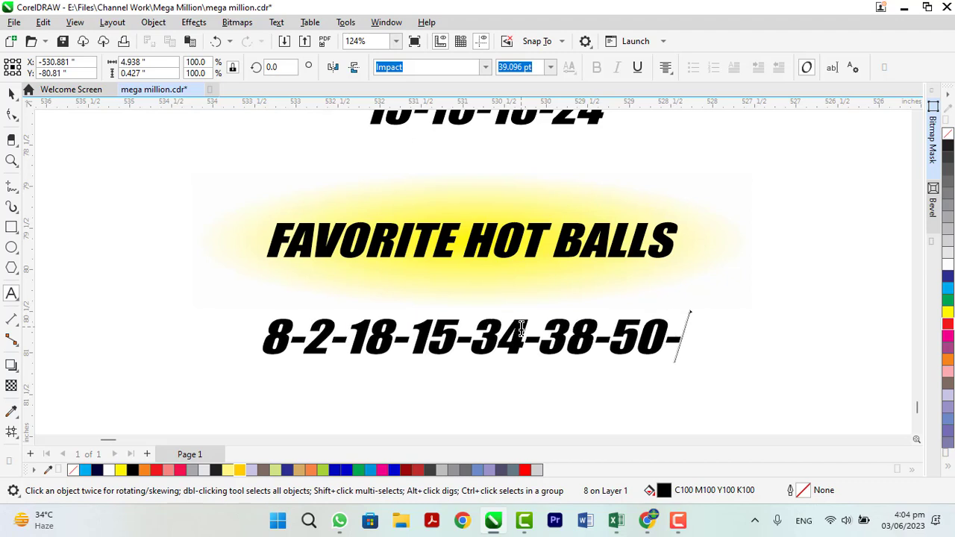
text(70-)
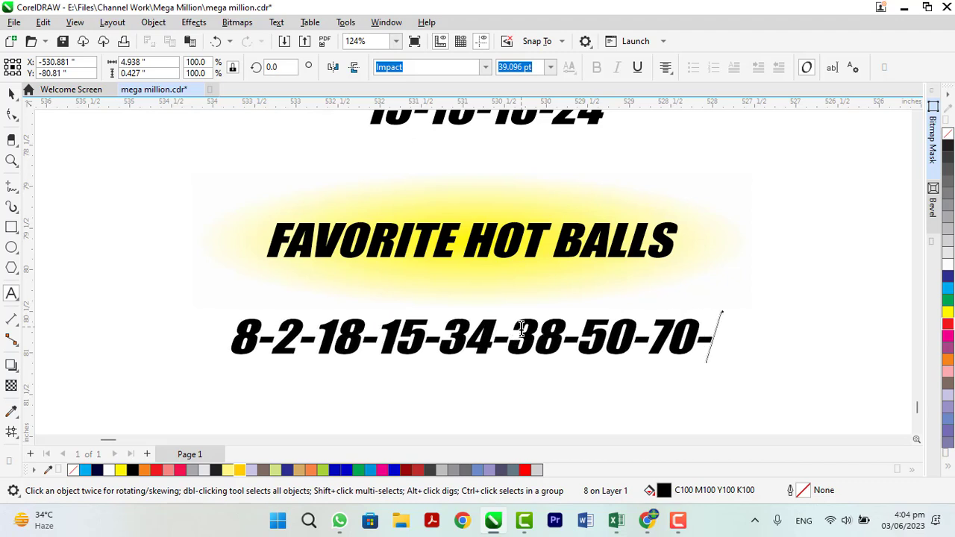
text(66-58)
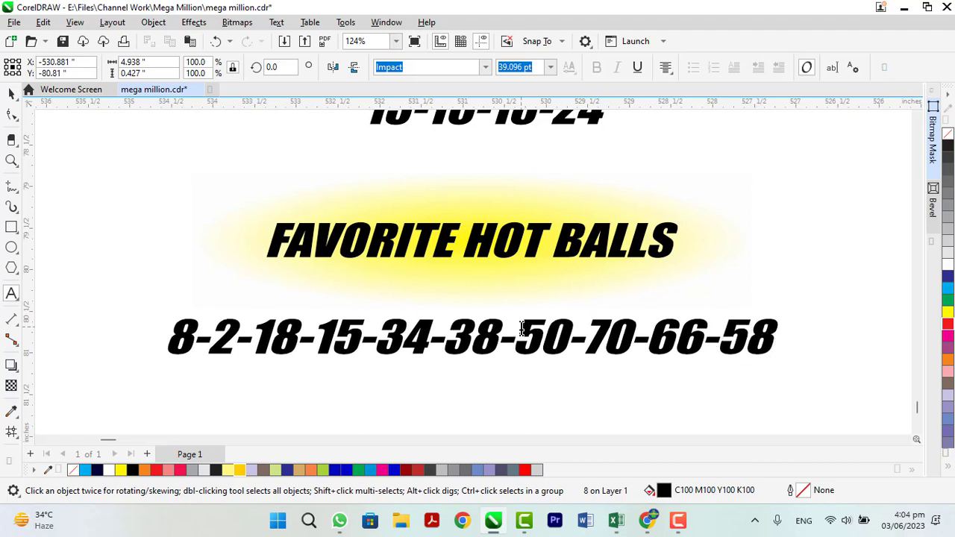
Step: Add a second line reading "TOTAL 10 BALLS" under the favorite hot ball numbers
key(Return)
text(T)
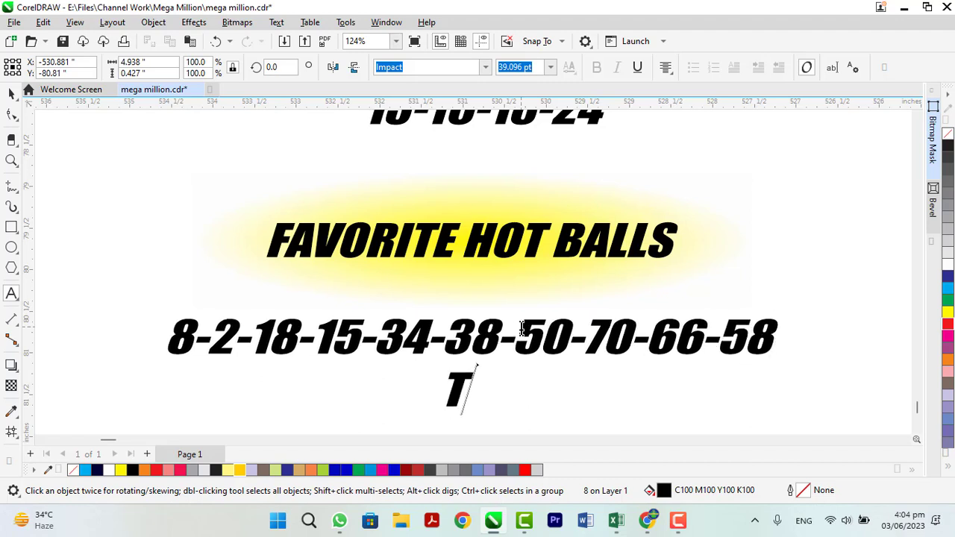
text(OTAL 10 BALLS)
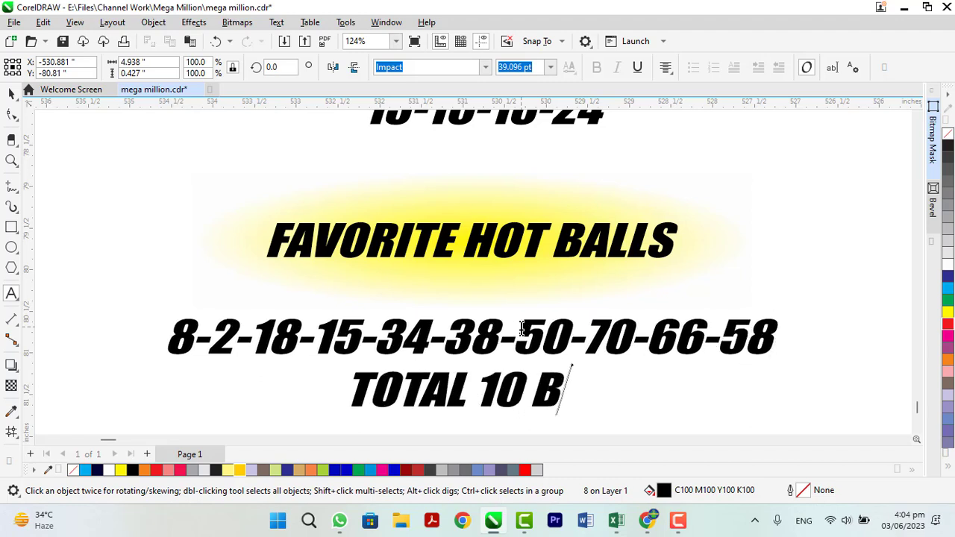